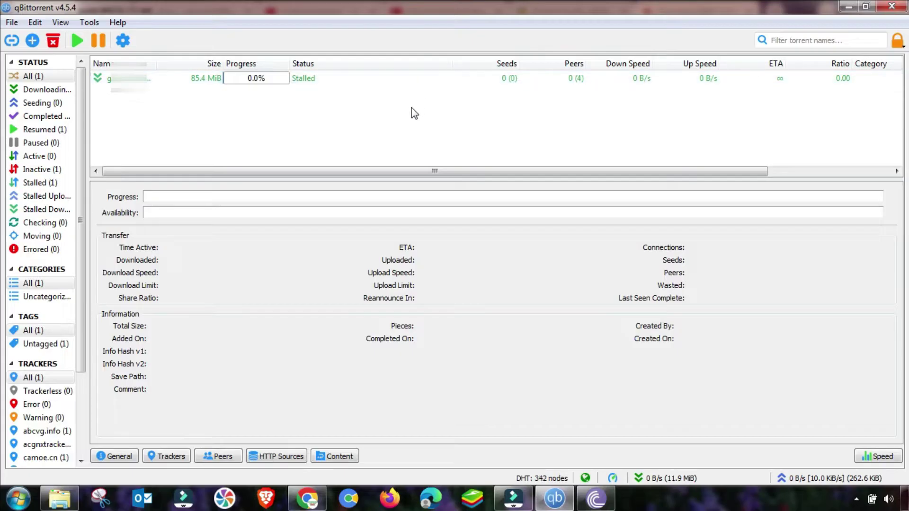
Step: Force-resume the stalled torrent, pause it, then resume it with Ctrl+S
{"action": "left_click", "coordinate": [305, 78]}
{"action": "right_click", "coordinate": [306, 79]}
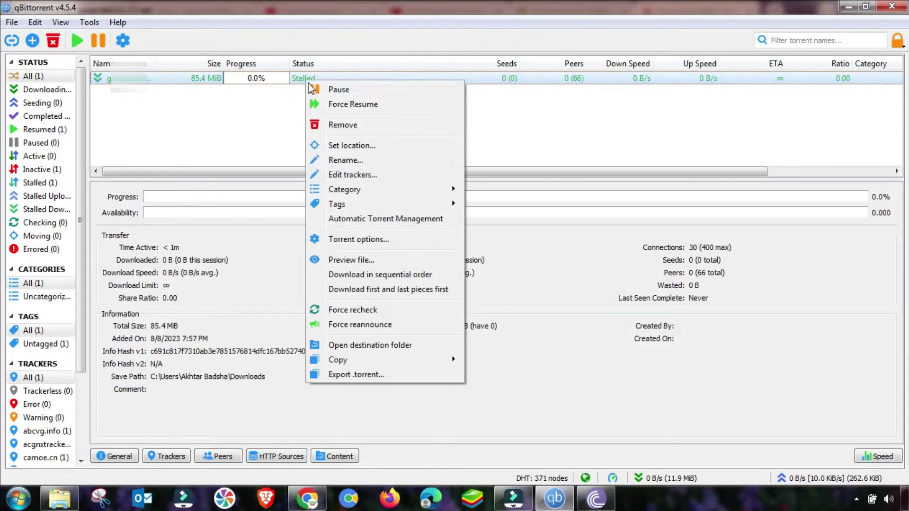
{"action": "left_click", "coordinate": [333, 104]}
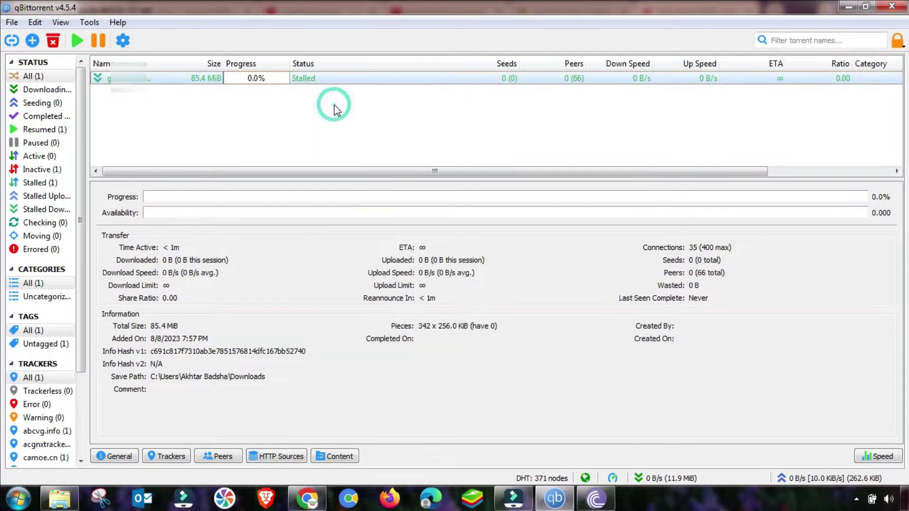
{"action": "right_click", "coordinate": [319, 81]}
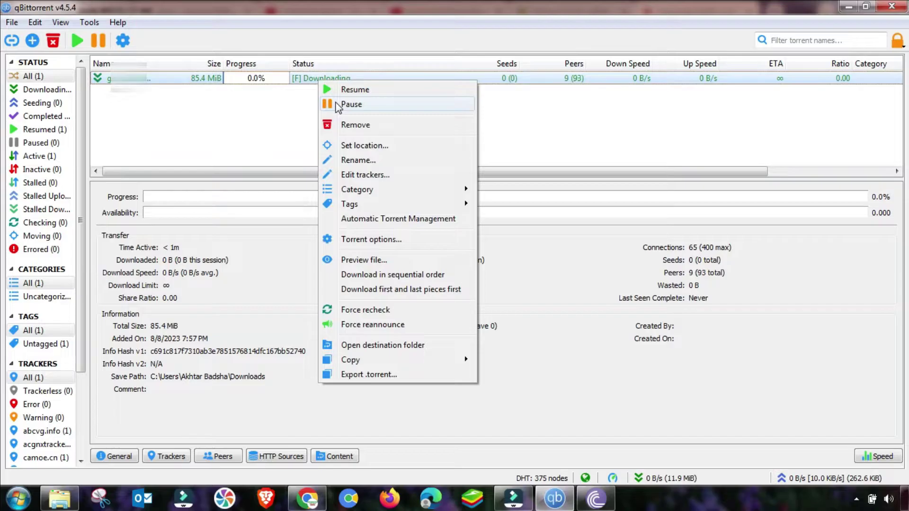
{"action": "left_click", "coordinate": [350, 105]}
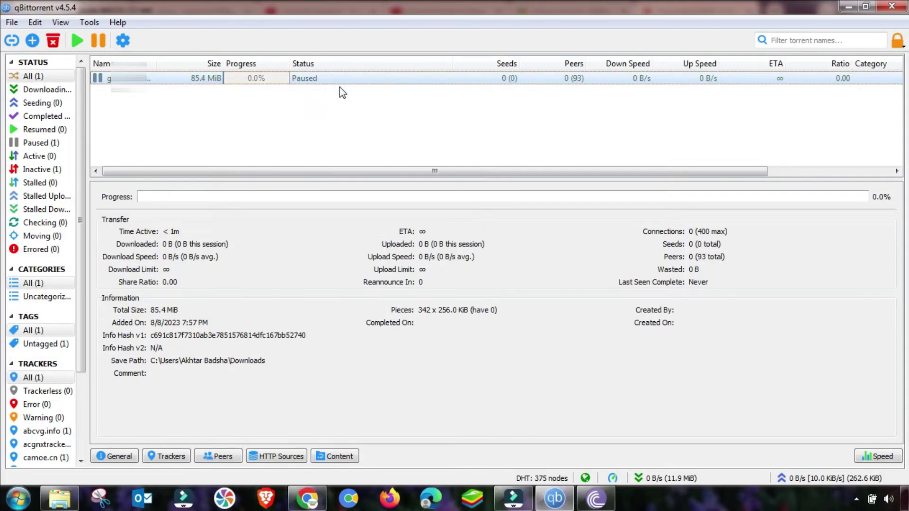
{"action": "key", "text": "ctrl+s"}
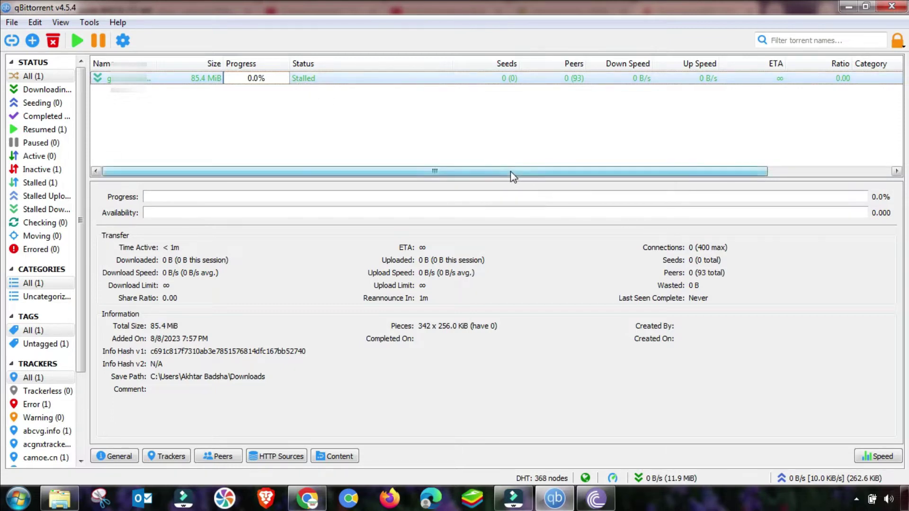
{"action": "left_click_drag", "start_coordinate": [511, 174], "coordinate": [426, 170]}
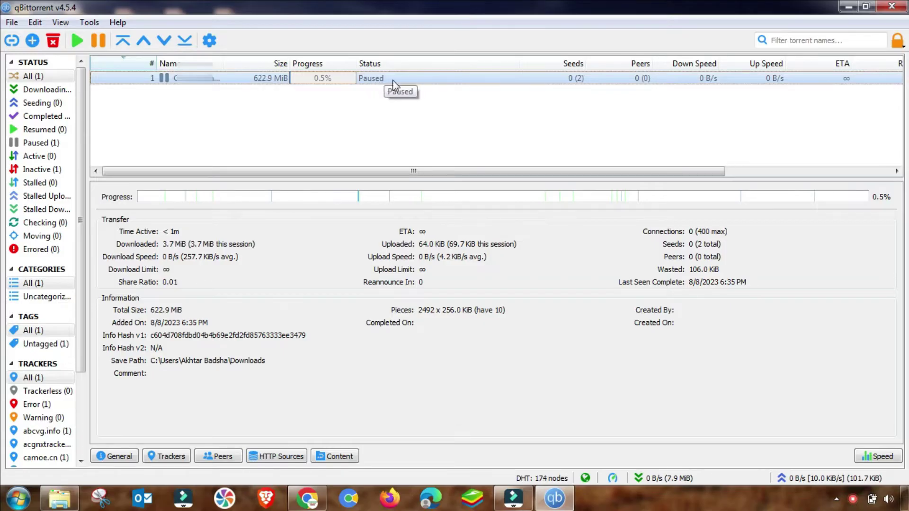
Step: Close qBittorrent and relaunch it from the Start menu as administrator
{"action": "left_click", "coordinate": [893, 8]}
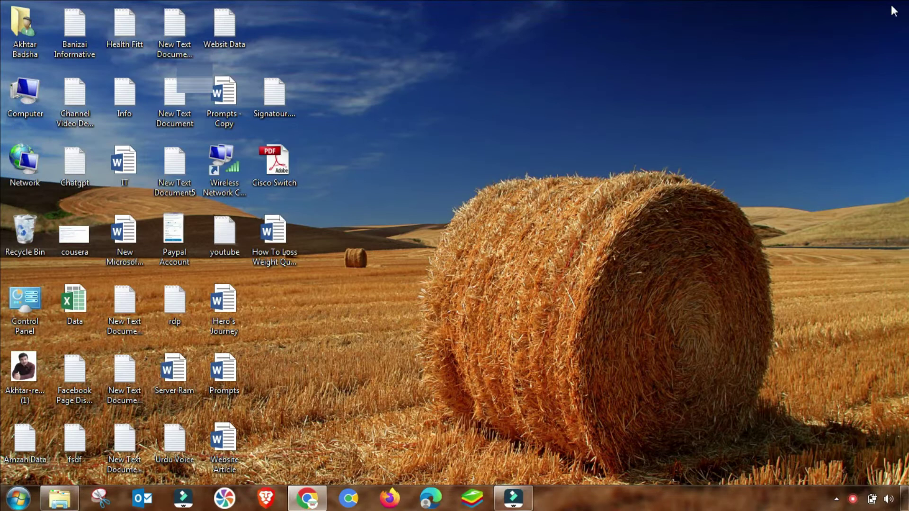
{"action": "left_click", "coordinate": [18, 498]}
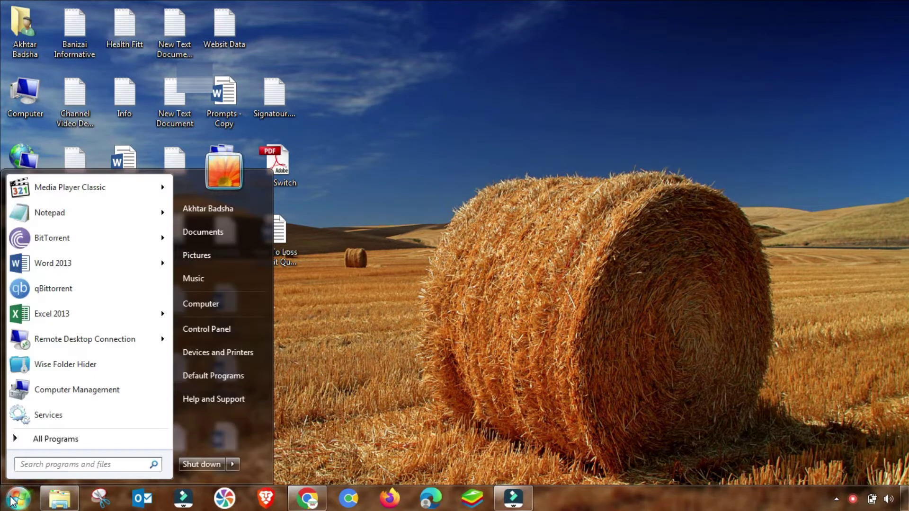
{"action": "right_click", "coordinate": [55, 297]}
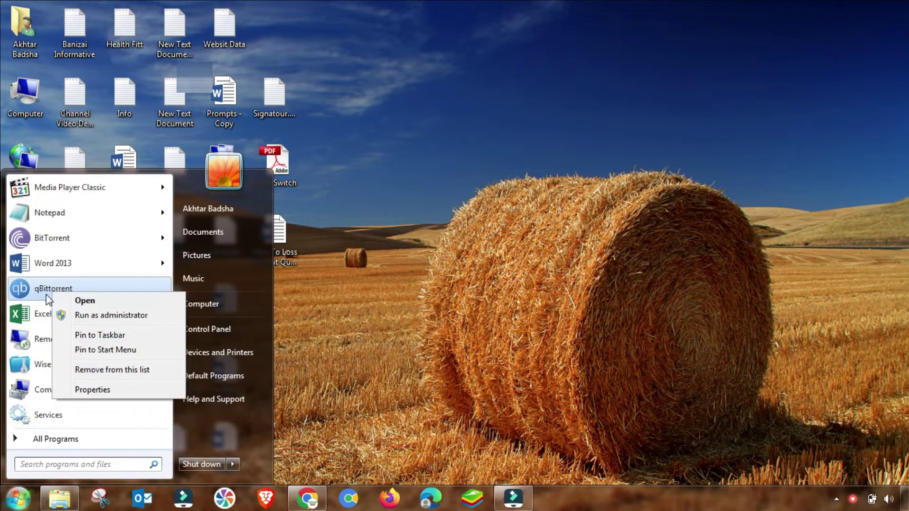
{"action": "left_click", "coordinate": [85, 316]}
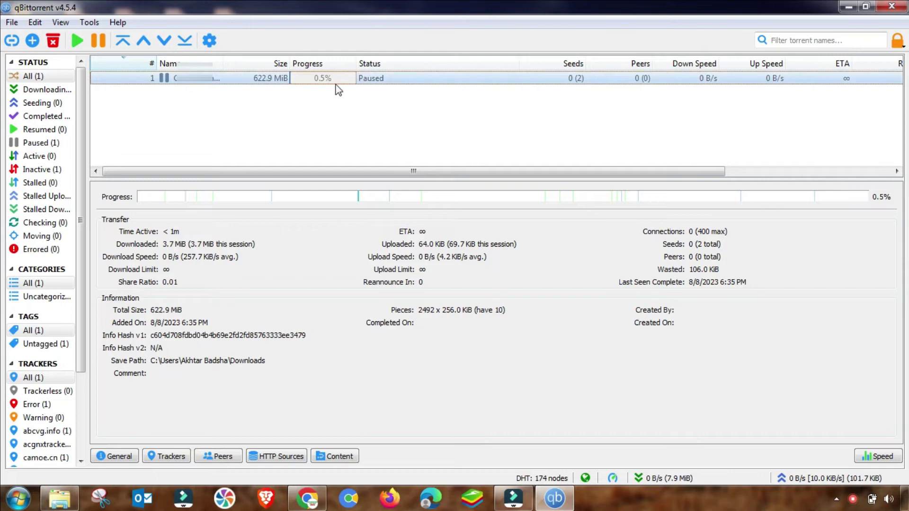
Step: Dismiss the paused torrent's context menu without choosing an action and reselect the torrent
{"action": "right_click", "coordinate": [372, 81]}
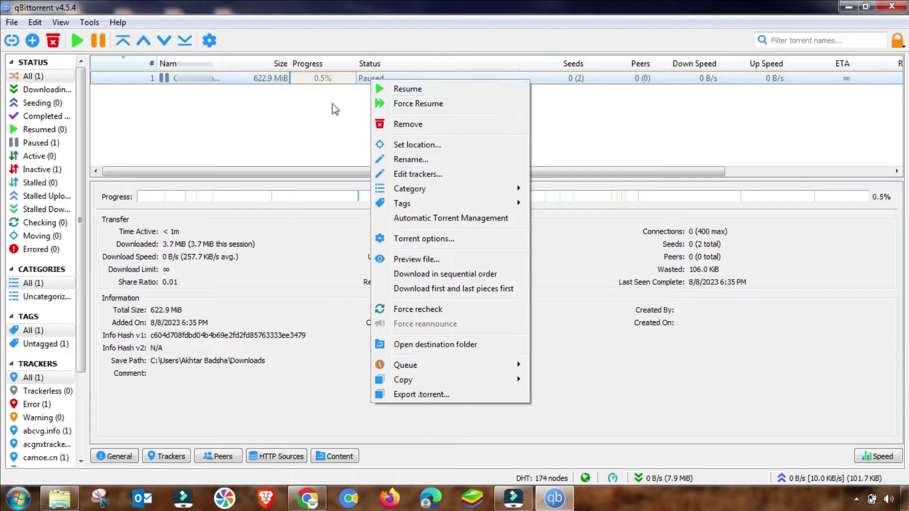
{"action": "left_click", "coordinate": [333, 106]}
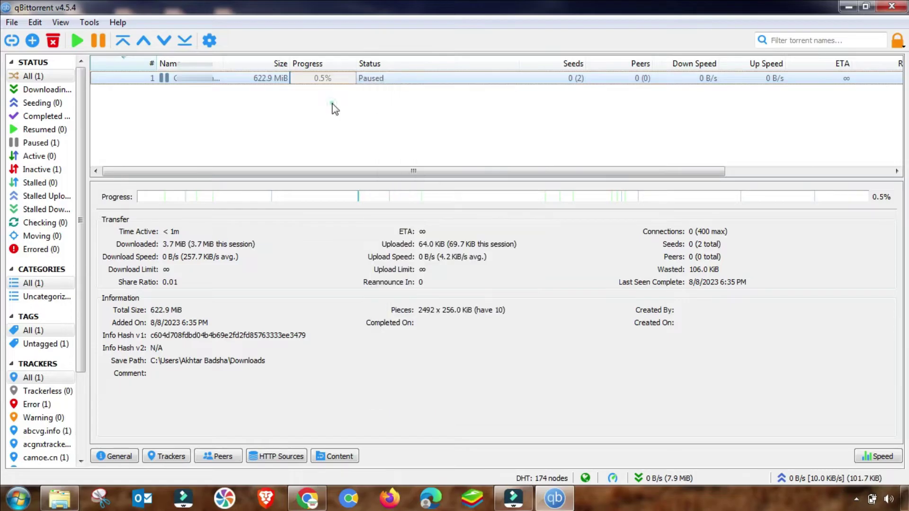
{"action": "left_click", "coordinate": [322, 78]}
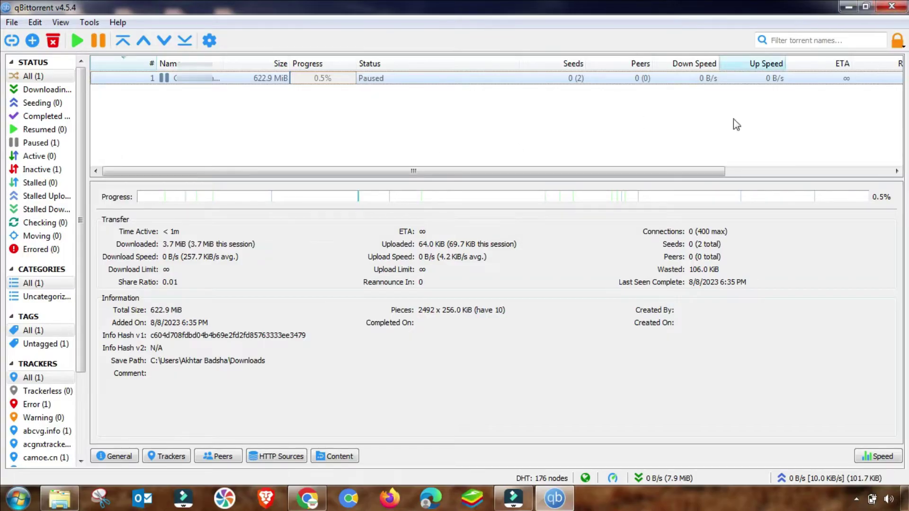
Step: End the qBittorrent task from Task Manager's Applications list, then close Task Manager
{"action": "right_click", "coordinate": [656, 496]}
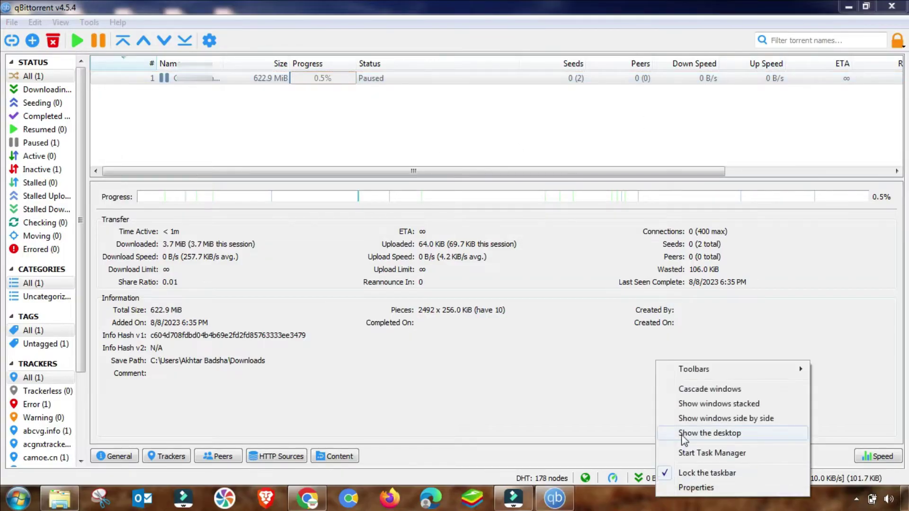
{"action": "left_click", "coordinate": [690, 453]}
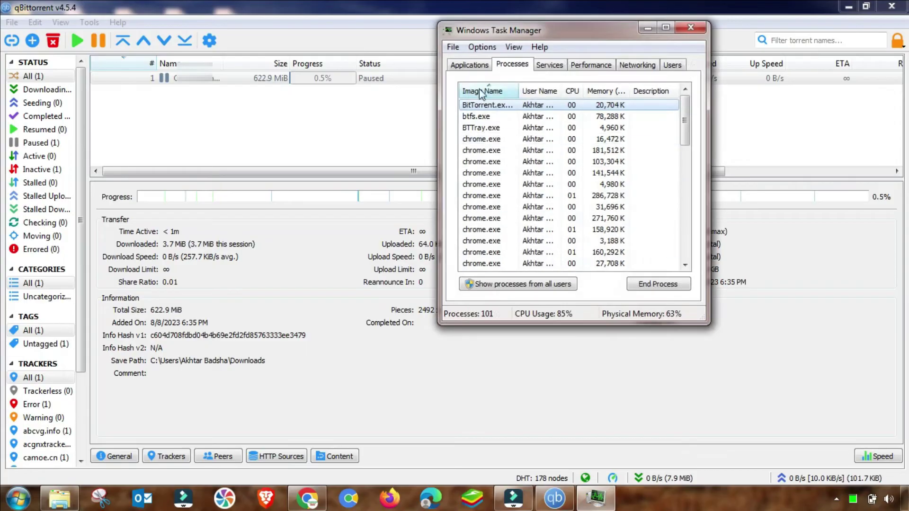
{"action": "left_click", "coordinate": [476, 65]}
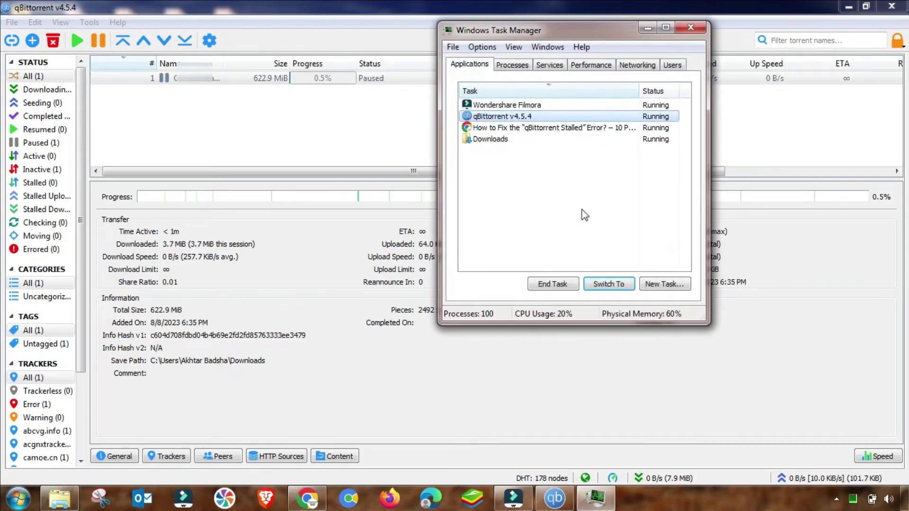
{"action": "left_click", "coordinate": [553, 284]}
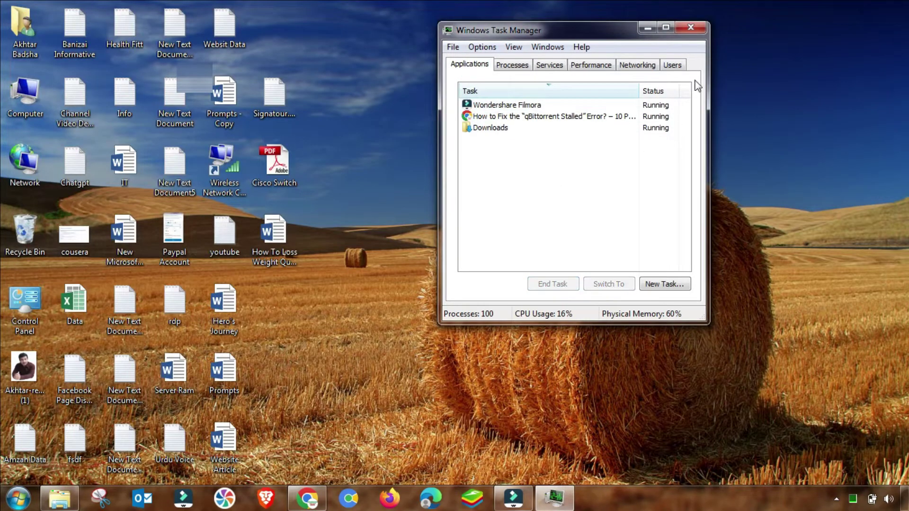
{"action": "left_click", "coordinate": [691, 27]}
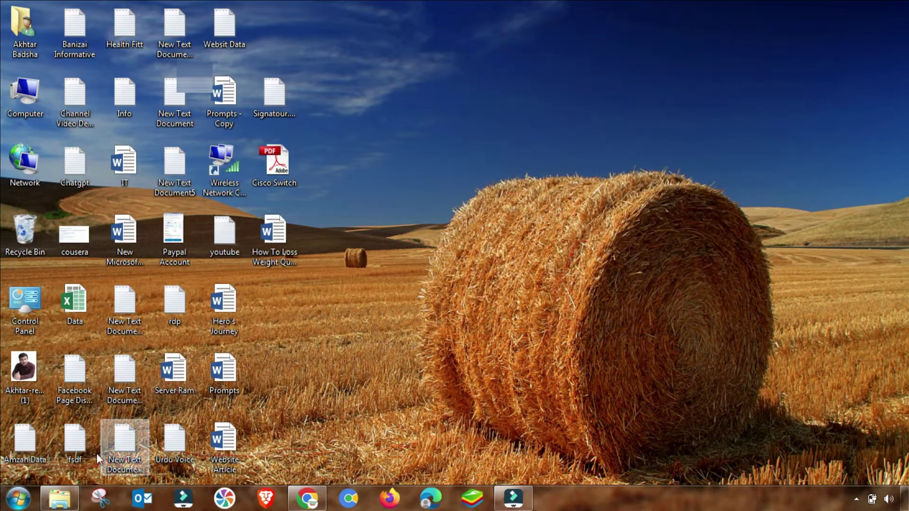
Step: Set the qBittorrent shortcut's Compatibility setting to always run as administrator and apply it
{"action": "left_click", "coordinate": [18, 499]}
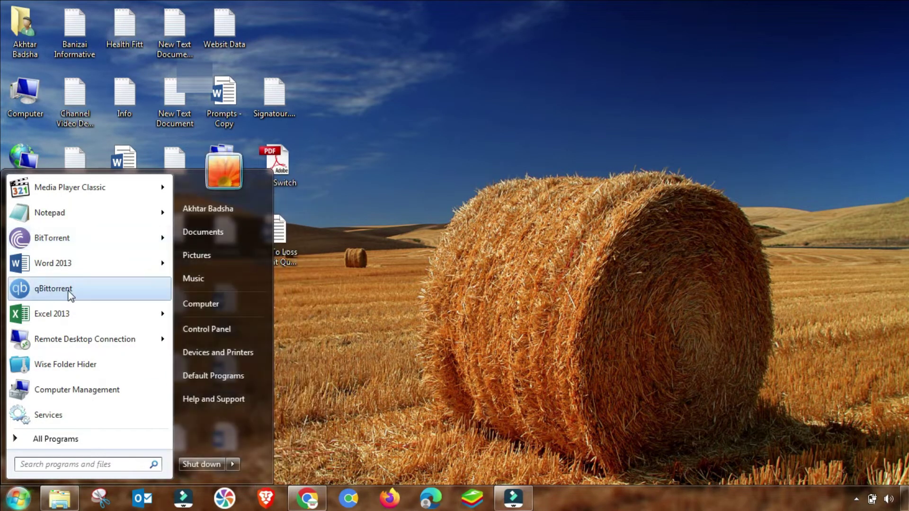
{"action": "right_click", "coordinate": [68, 291]}
{"action": "left_click", "coordinate": [109, 389]}
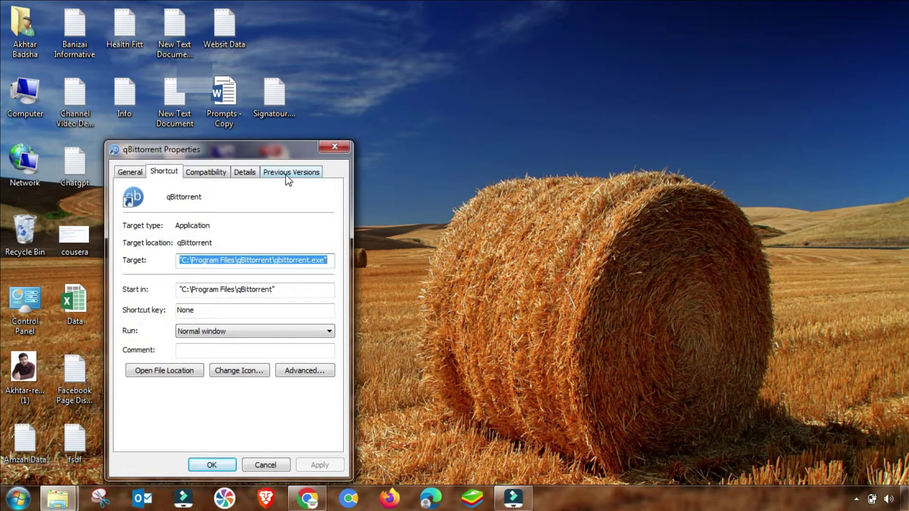
{"action": "left_click", "coordinate": [285, 174]}
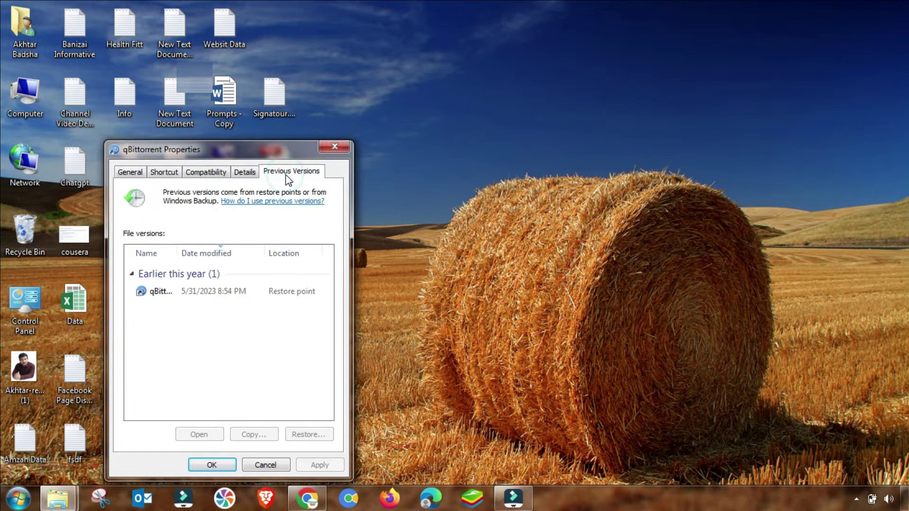
{"action": "left_click", "coordinate": [244, 174]}
{"action": "left_click", "coordinate": [206, 173]}
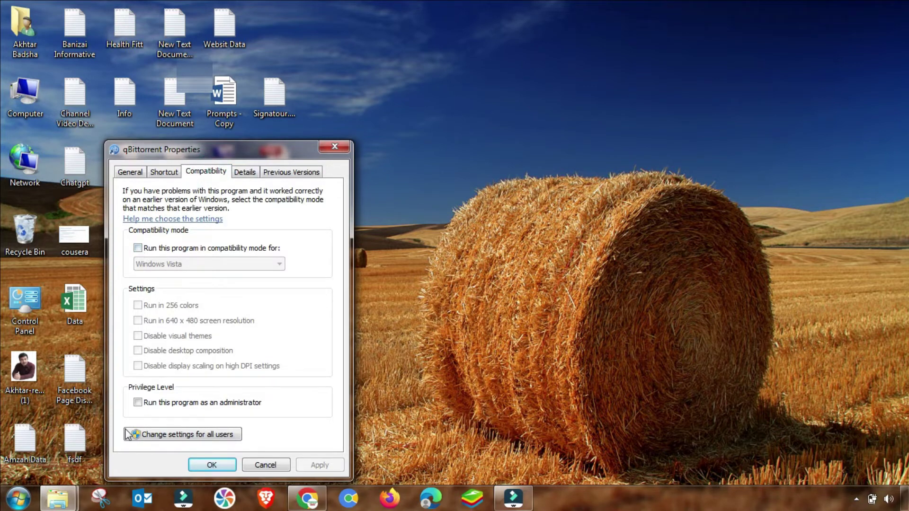
{"action": "left_click", "coordinate": [137, 402]}
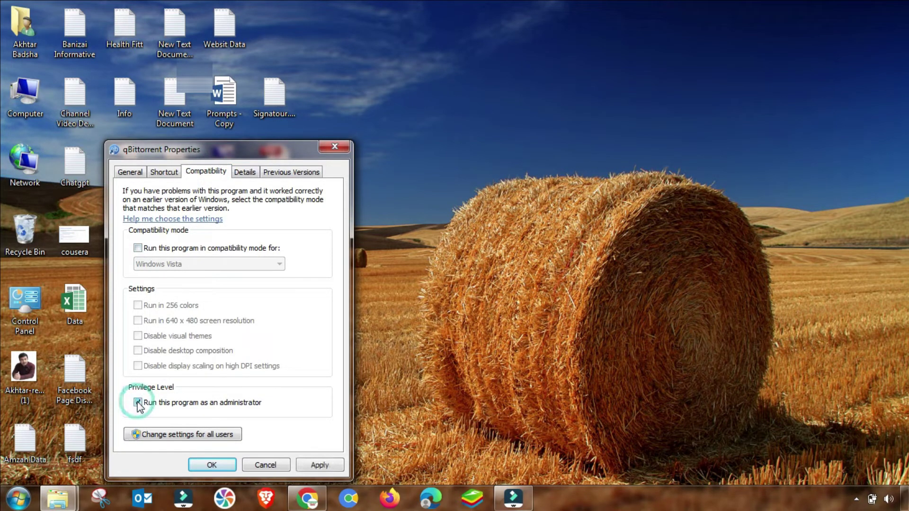
{"action": "left_click", "coordinate": [310, 464]}
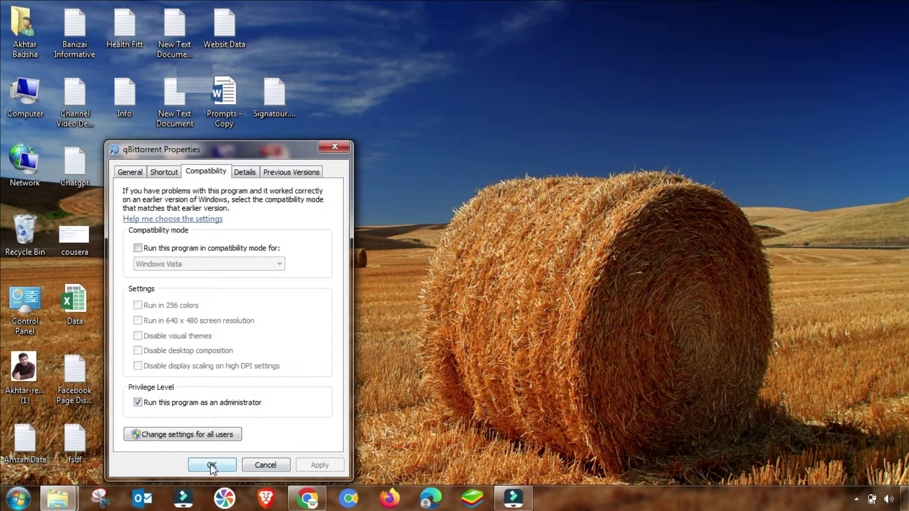
{"action": "left_click", "coordinate": [211, 465]}
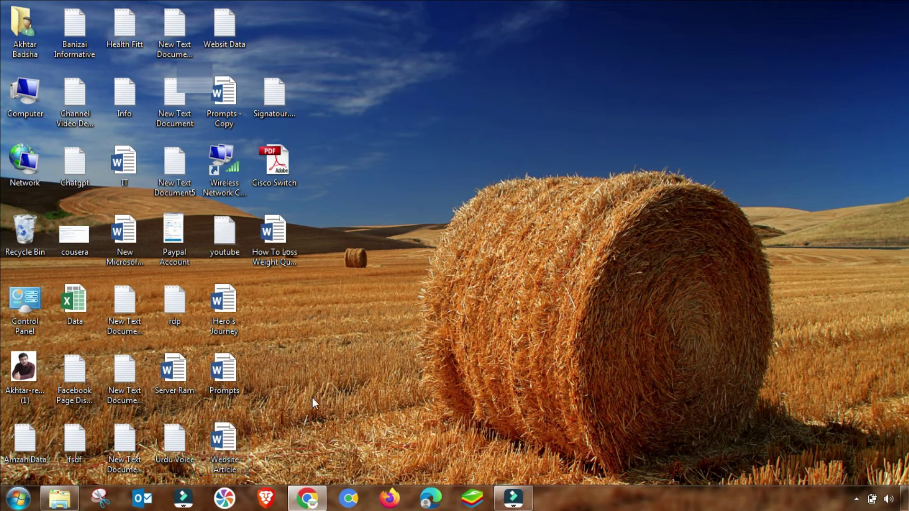
Step: Bring up qBittorrent's launch options from the Start menu, then dismiss them with Escape
{"action": "left_click", "coordinate": [18, 499]}
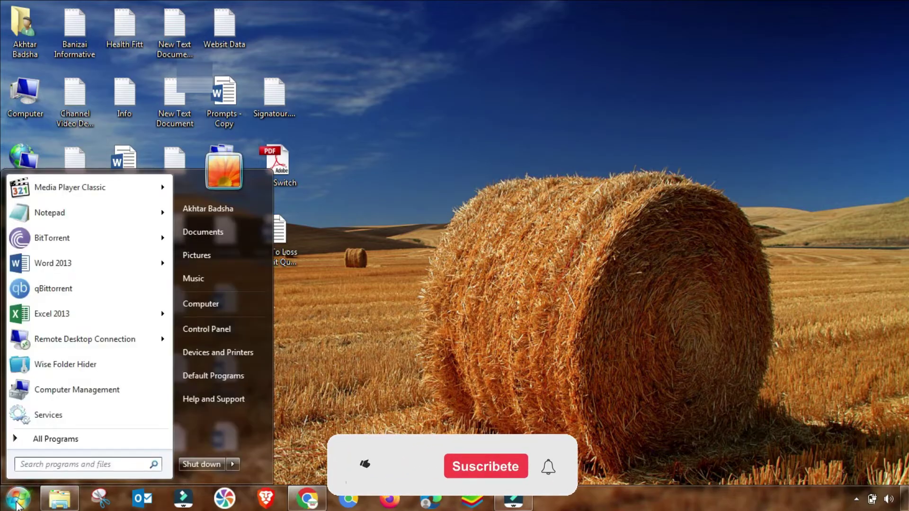
{"action": "right_click", "coordinate": [54, 297]}
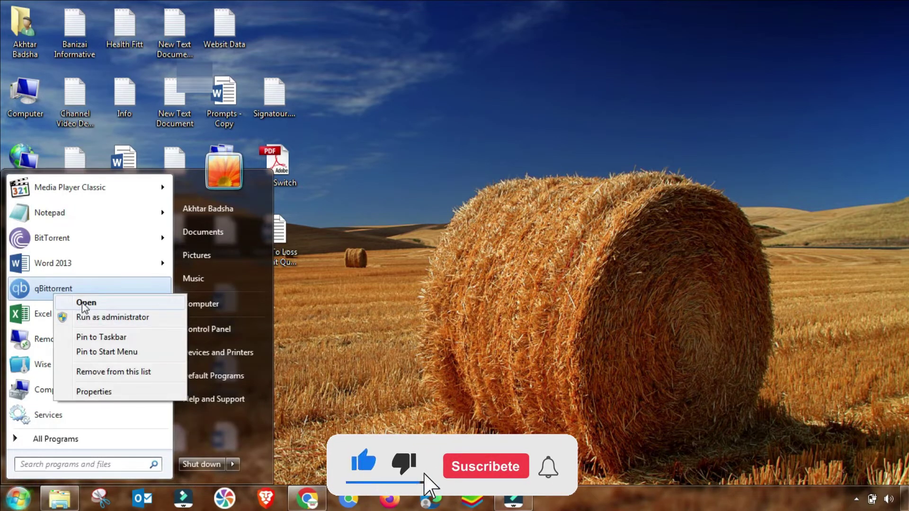
{"action": "key", "text": "Escape"}
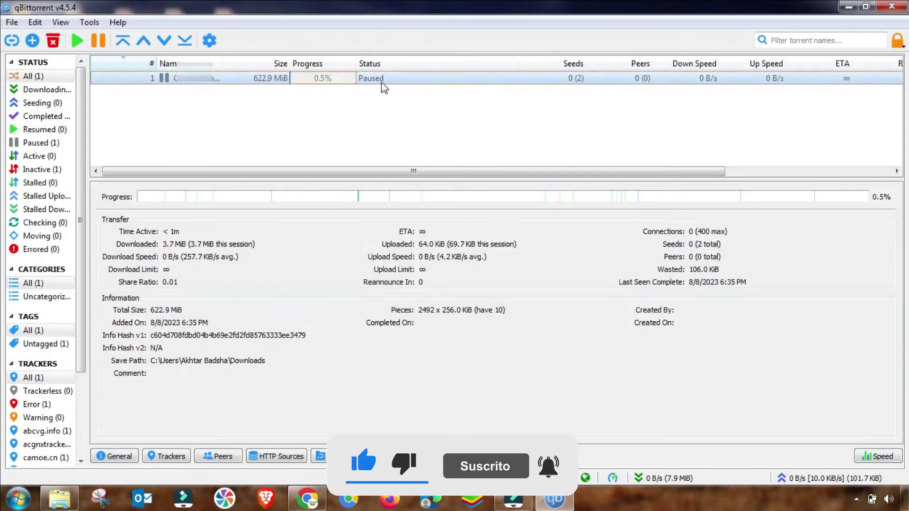
Step: Force-resume the 622.9 MiB torrent briefly, then pause it again at 0.7%
{"action": "left_click", "coordinate": [371, 79]}
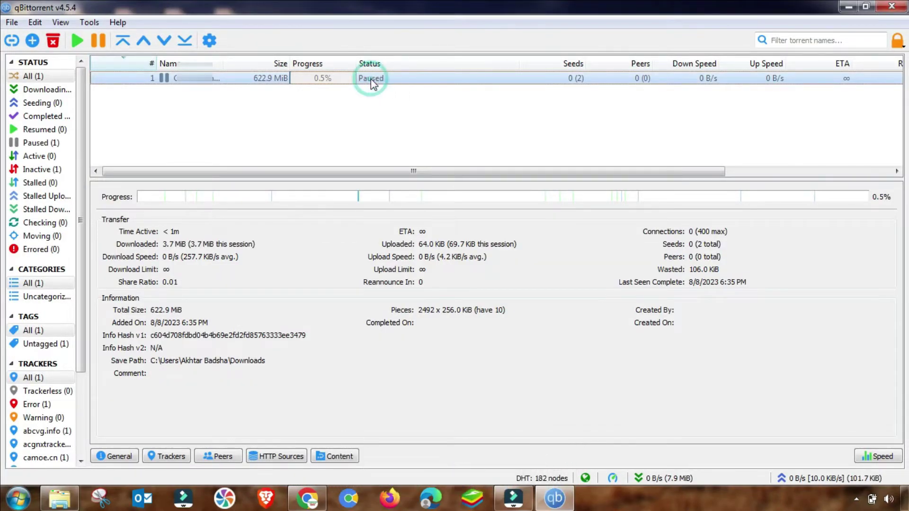
{"action": "right_click", "coordinate": [371, 79]}
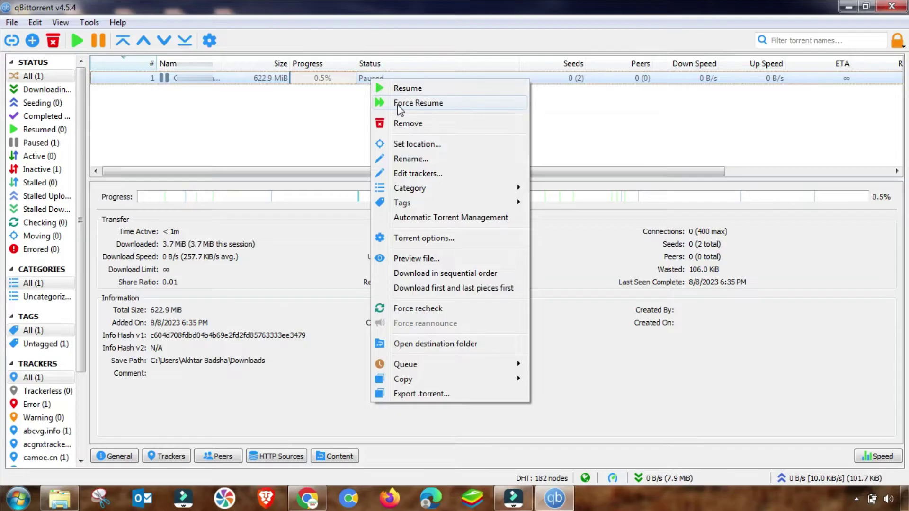
{"action": "left_click", "coordinate": [415, 106]}
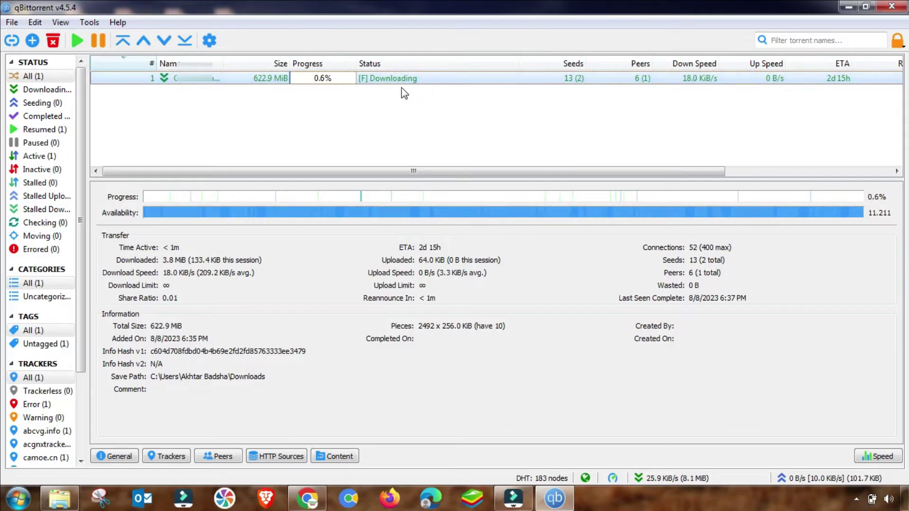
{"action": "right_click", "coordinate": [270, 79]}
{"action": "left_click", "coordinate": [287, 102]}
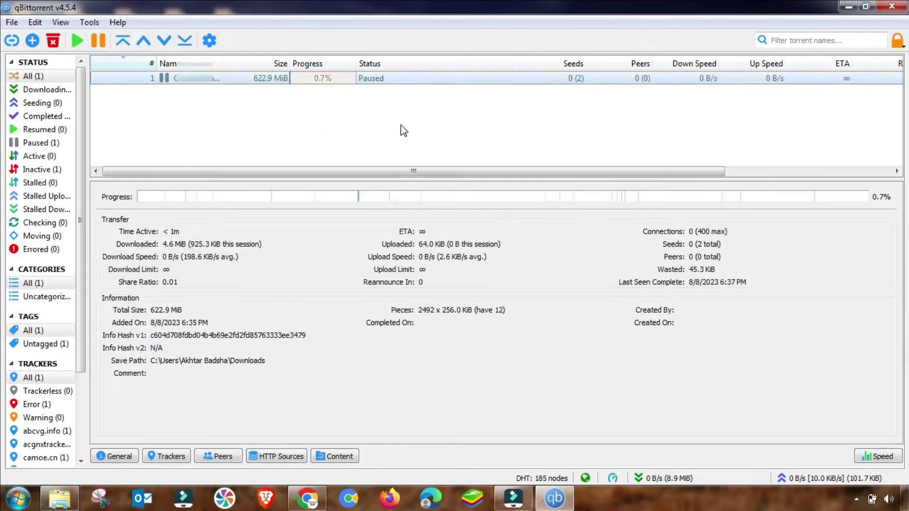
Step: Check the hidden system tray icons, then return to qBittorrent's torrent list
{"action": "left_click", "coordinate": [855, 499]}
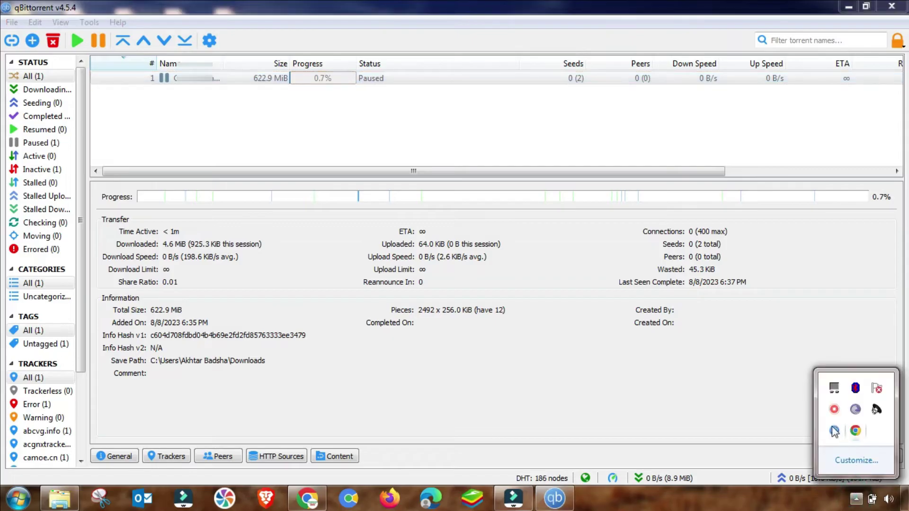
{"action": "left_click", "coordinate": [746, 407]}
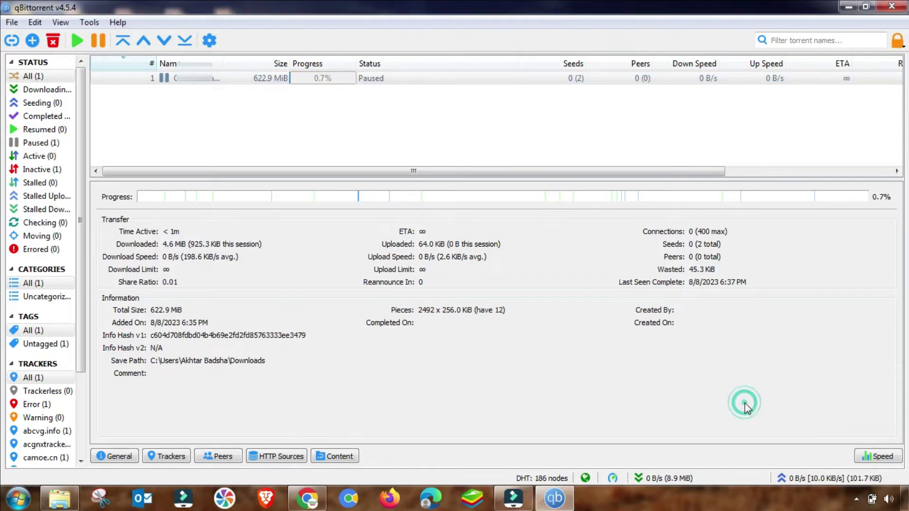
{"action": "left_click", "coordinate": [332, 81]}
{"action": "left_click", "coordinate": [299, 108]}
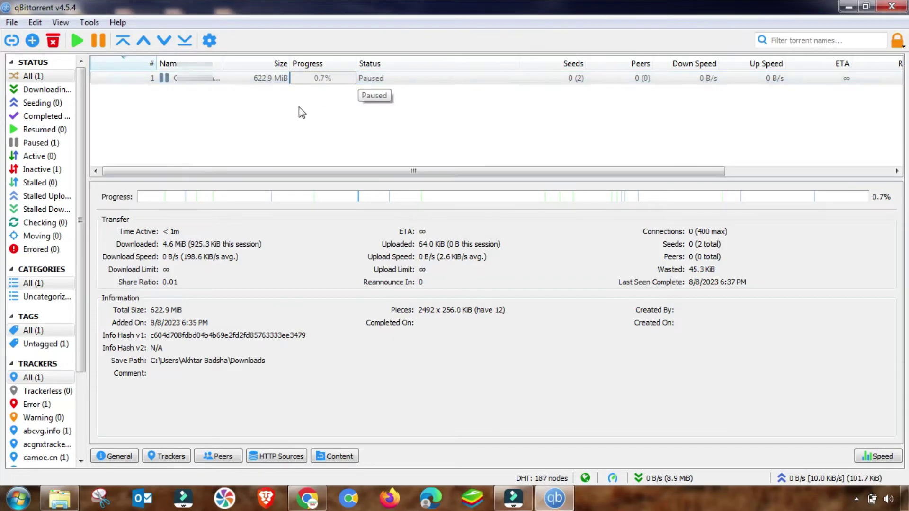
Step: Uncheck Torrent Queueing on the BitTorrent page of Options, then Apply and OK
{"action": "left_click", "coordinate": [88, 23]}
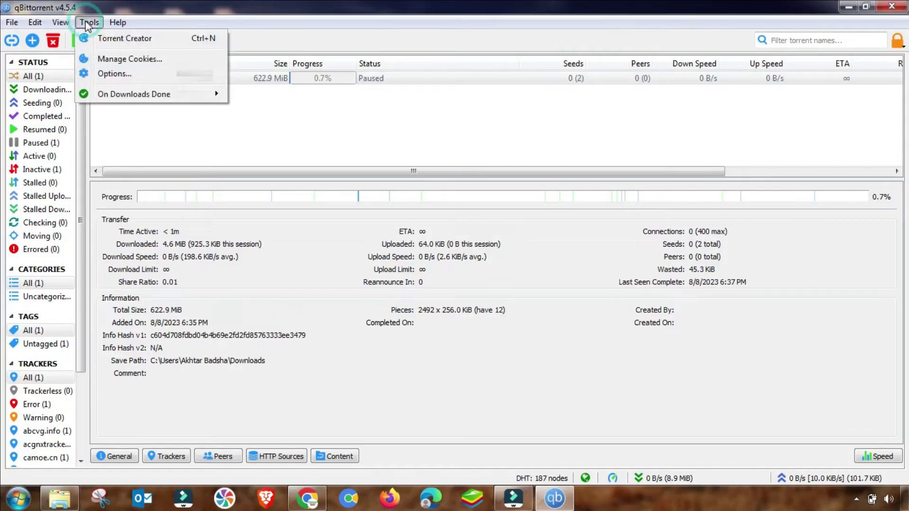
{"action": "left_click", "coordinate": [113, 74]}
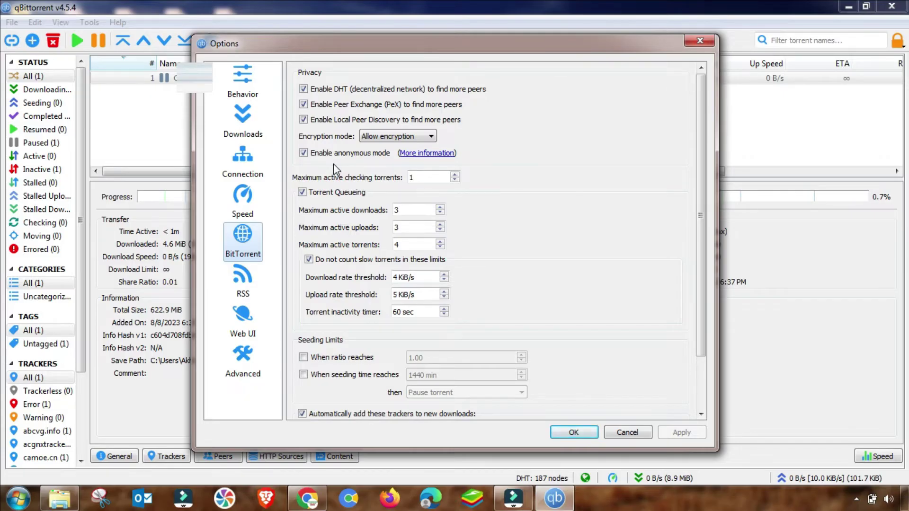
{"action": "left_click", "coordinate": [246, 135]}
{"action": "left_click", "coordinate": [245, 161]}
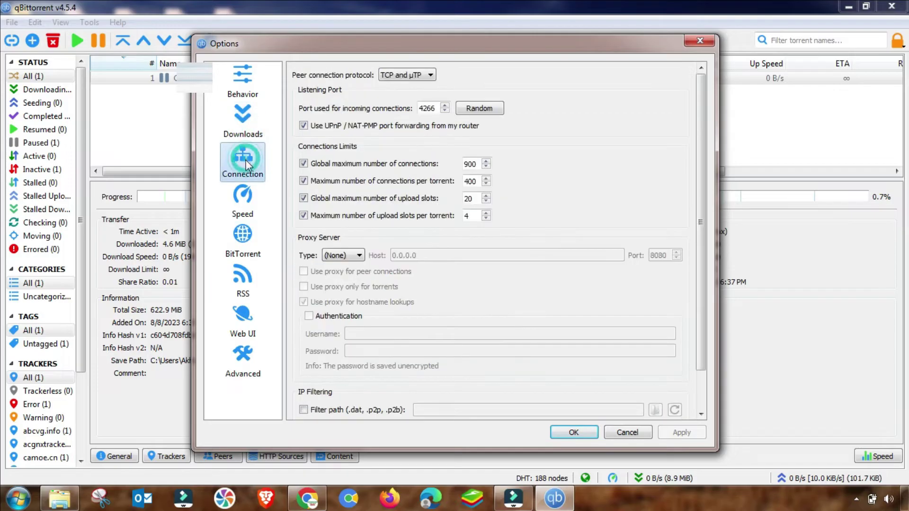
{"action": "left_click", "coordinate": [243, 206]}
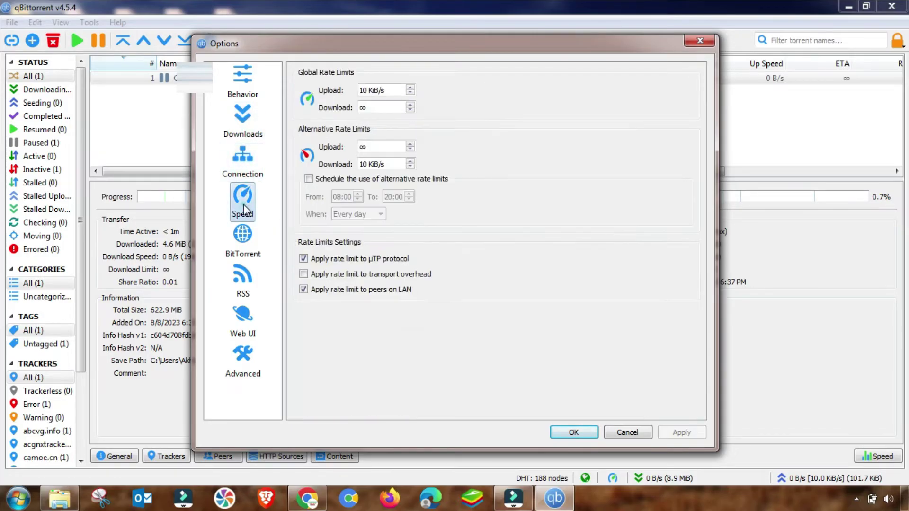
{"action": "left_click", "coordinate": [248, 239]}
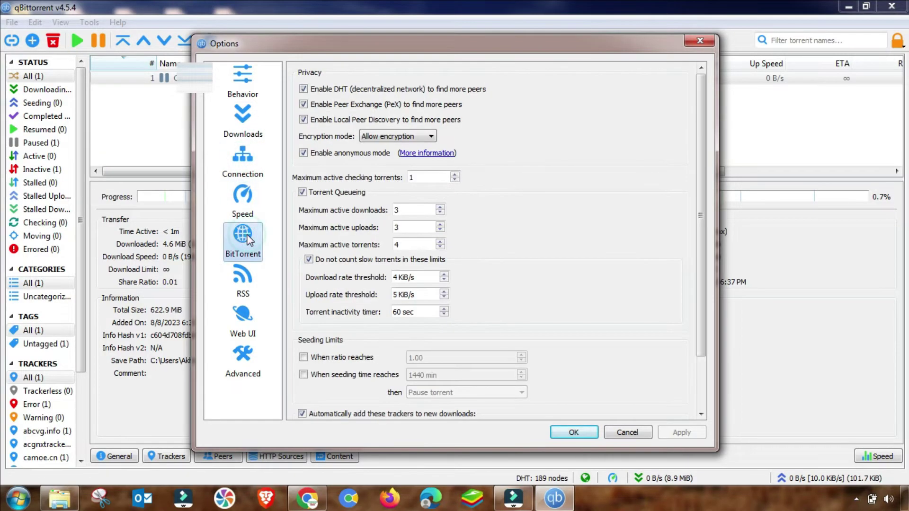
{"action": "left_click", "coordinate": [303, 192]}
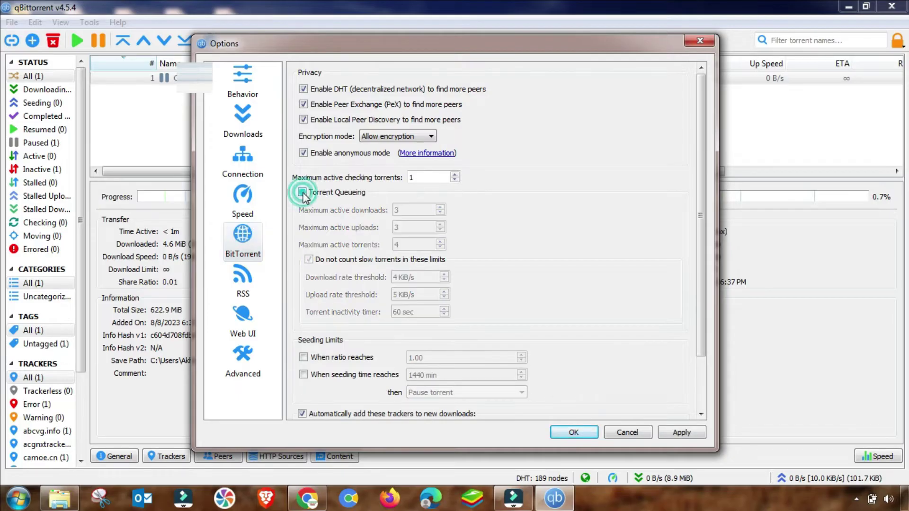
{"action": "left_click", "coordinate": [683, 433]}
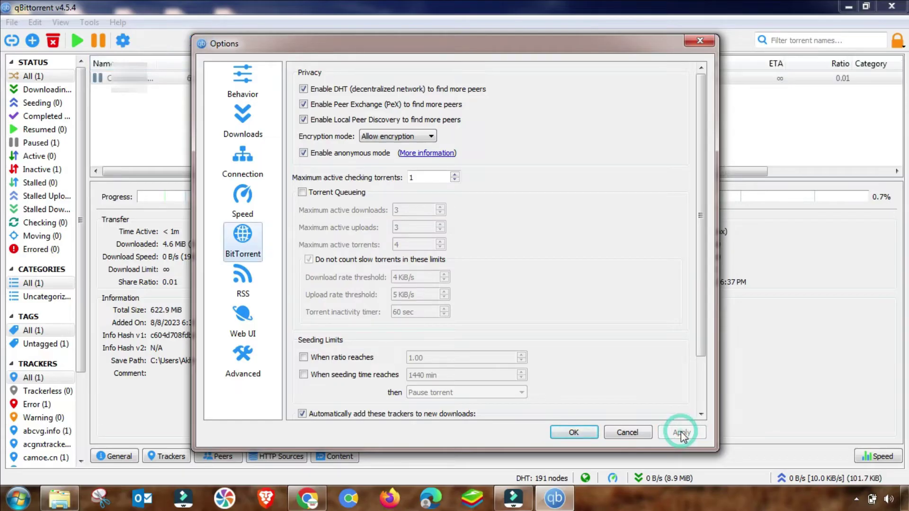
{"action": "left_click", "coordinate": [585, 433]}
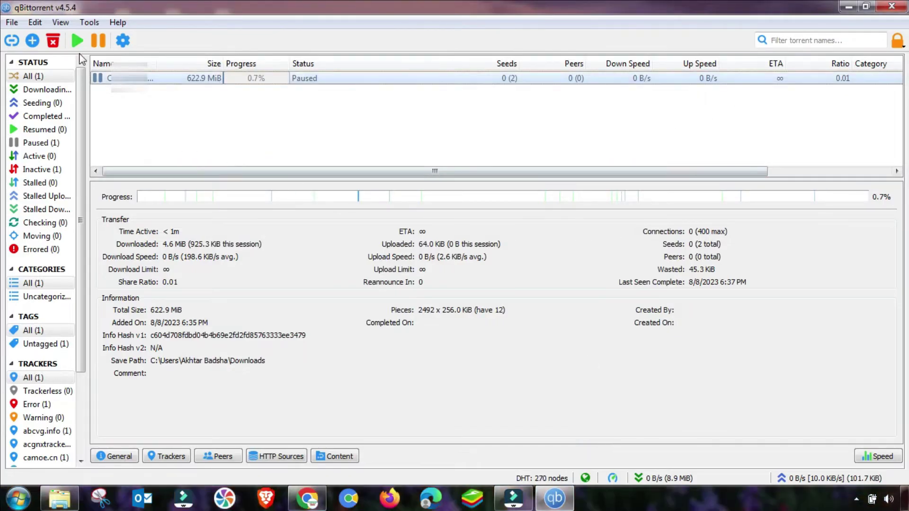
Step: Reopen Options and delete every line in the RSS smart episode Filters box
{"action": "left_click", "coordinate": [89, 22]}
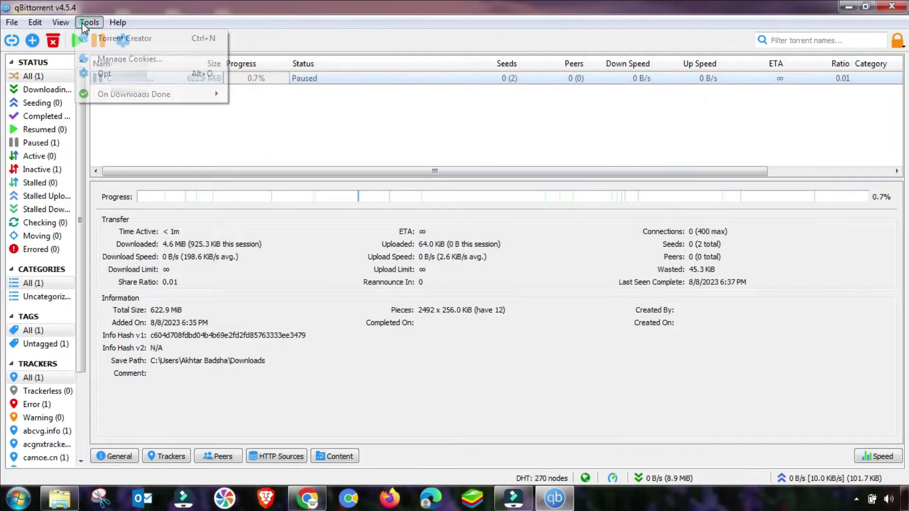
{"action": "left_click", "coordinate": [106, 74]}
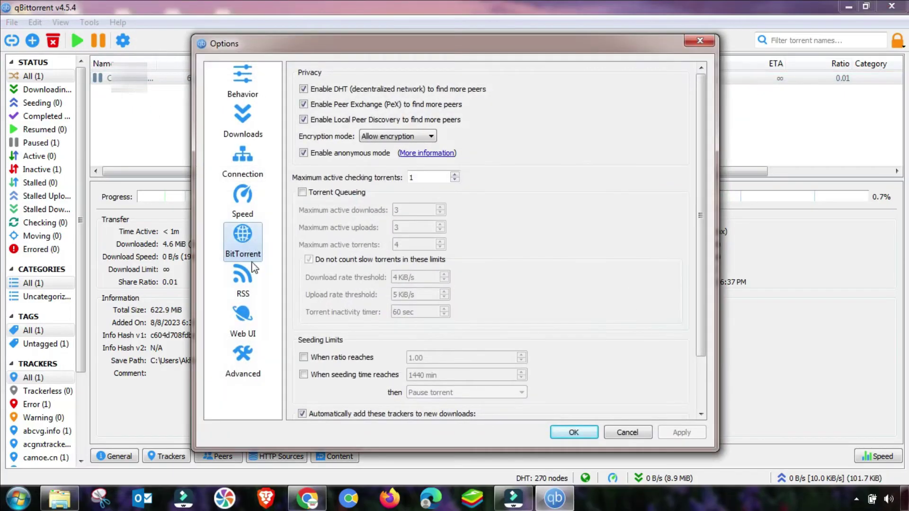
{"action": "left_click", "coordinate": [249, 283]}
{"action": "left_click_drag", "start_coordinate": [433, 280], "coordinate": [300, 245]}
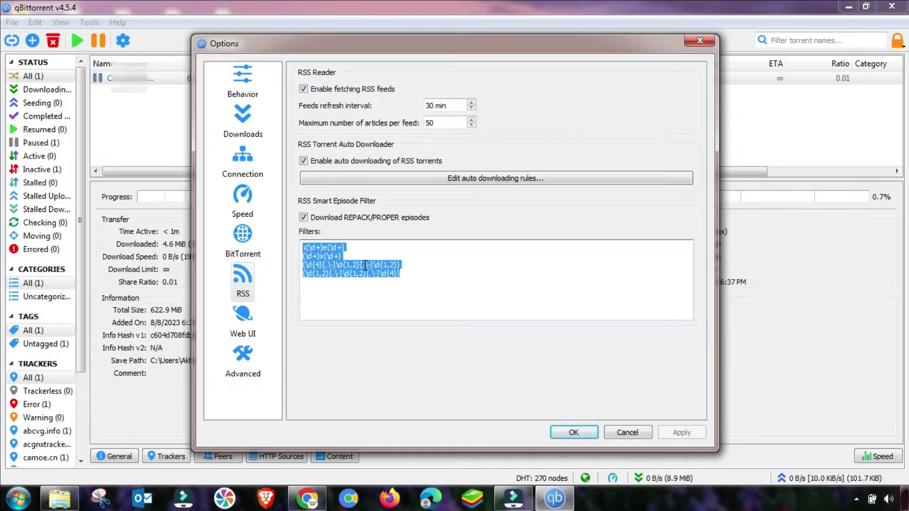
{"action": "key", "text": "BackSpace"}
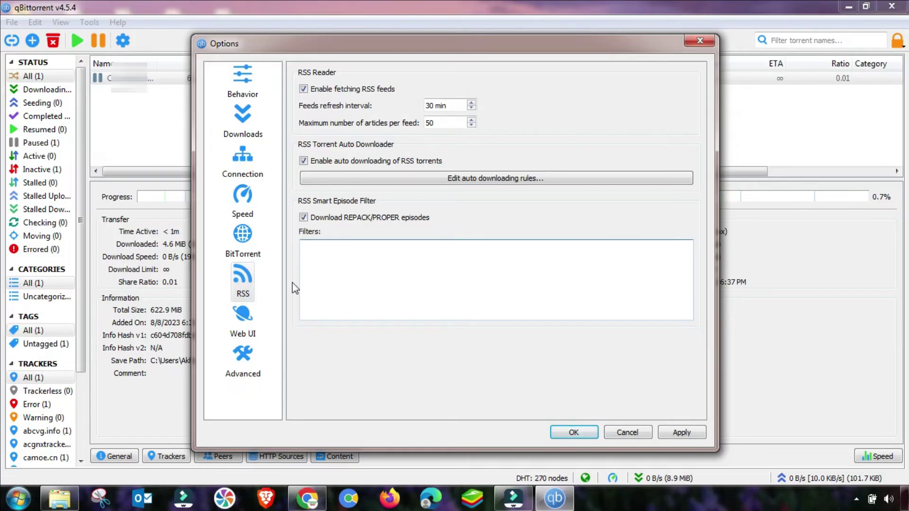
{"action": "left_click", "coordinate": [242, 317]}
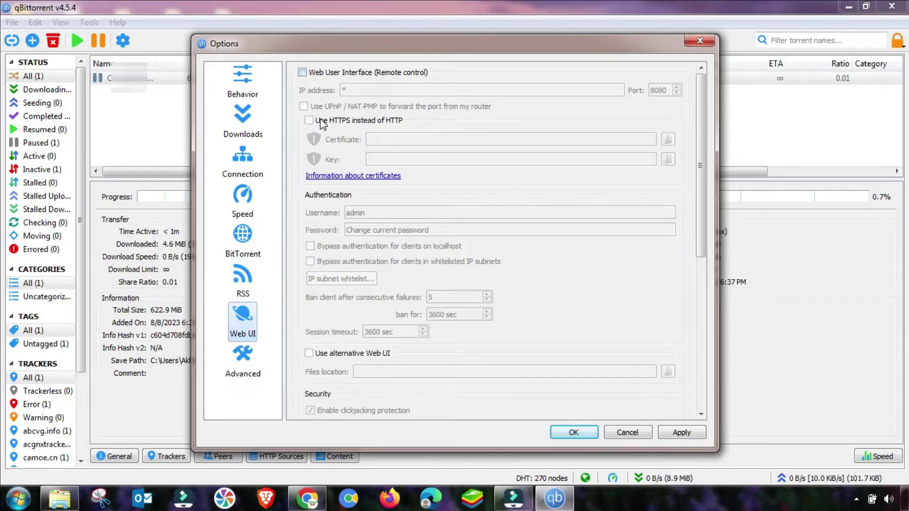
Step: On the Advanced page, keep Network interface as Any interface and cancel Options
{"action": "left_click", "coordinate": [242, 363]}
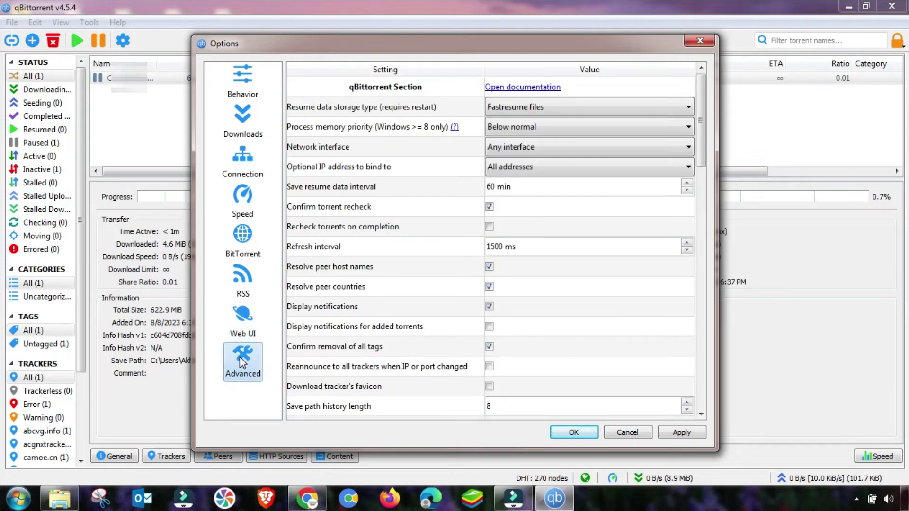
{"action": "left_click", "coordinate": [515, 147]}
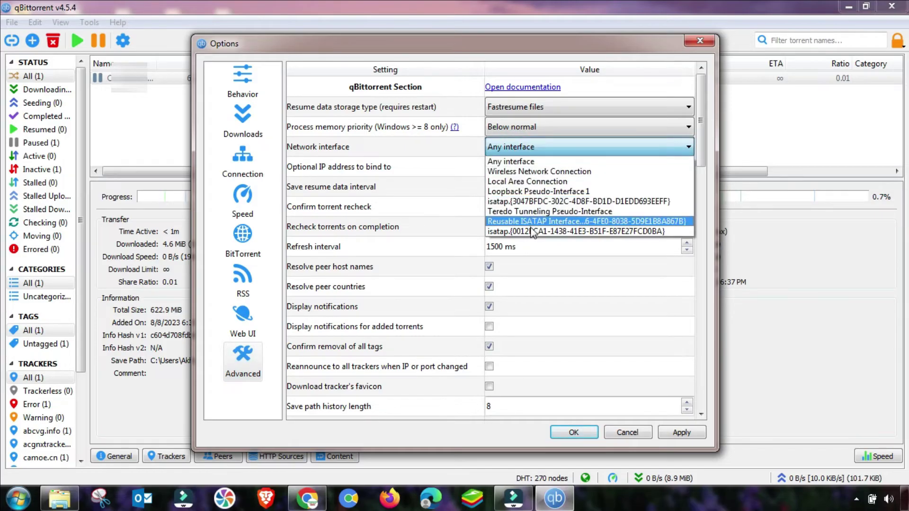
{"action": "left_click", "coordinate": [516, 161]}
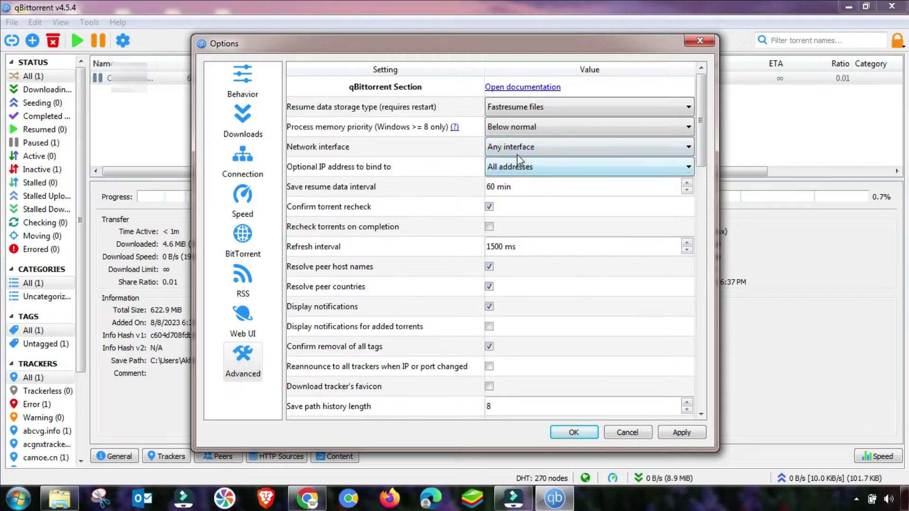
{"action": "left_click", "coordinate": [517, 150]}
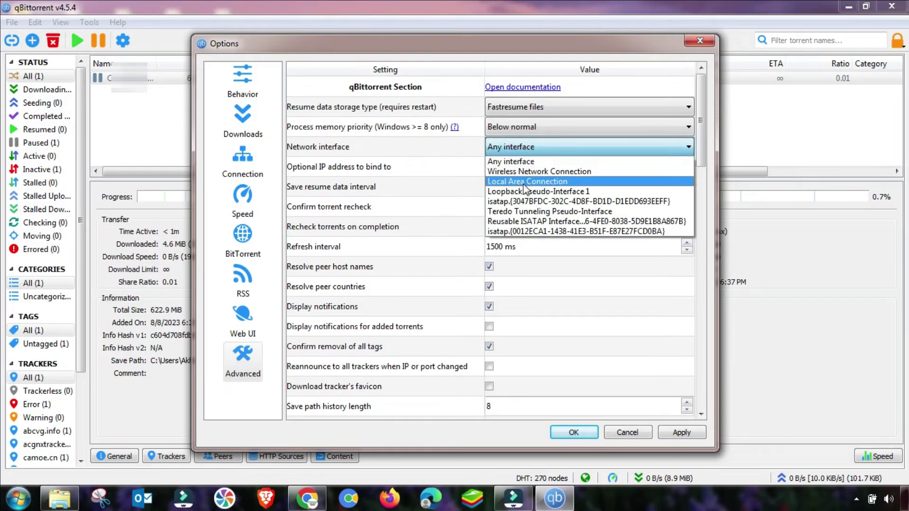
{"action": "left_click", "coordinate": [506, 149]}
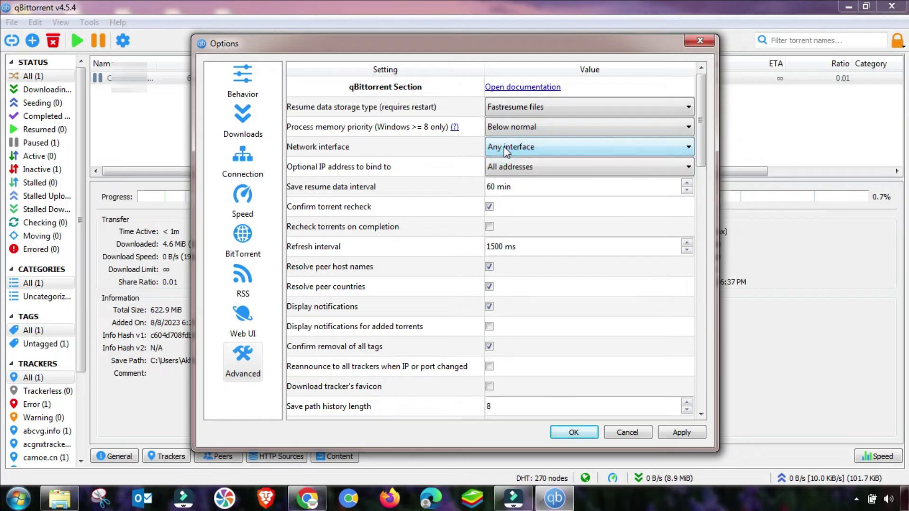
{"action": "left_click", "coordinate": [625, 433]}
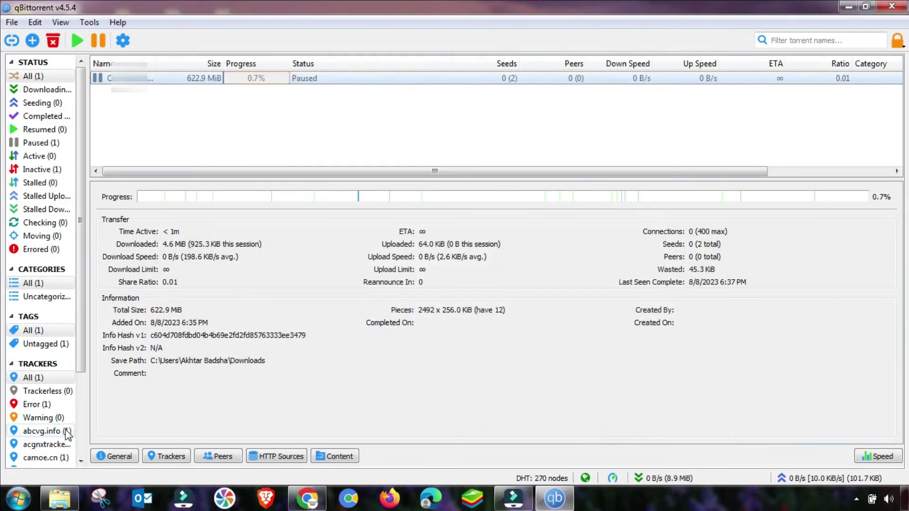
Step: Search 'wind' from the Start menu and open Windows Firewall
{"action": "left_click", "coordinate": [19, 498]}
{"action": "left_click", "coordinate": [44, 464]}
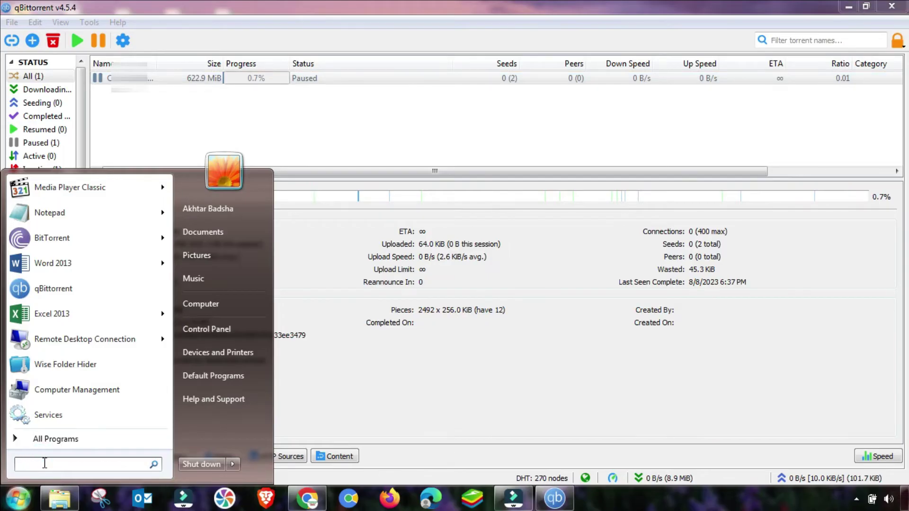
{"action": "type", "text": "wind"}
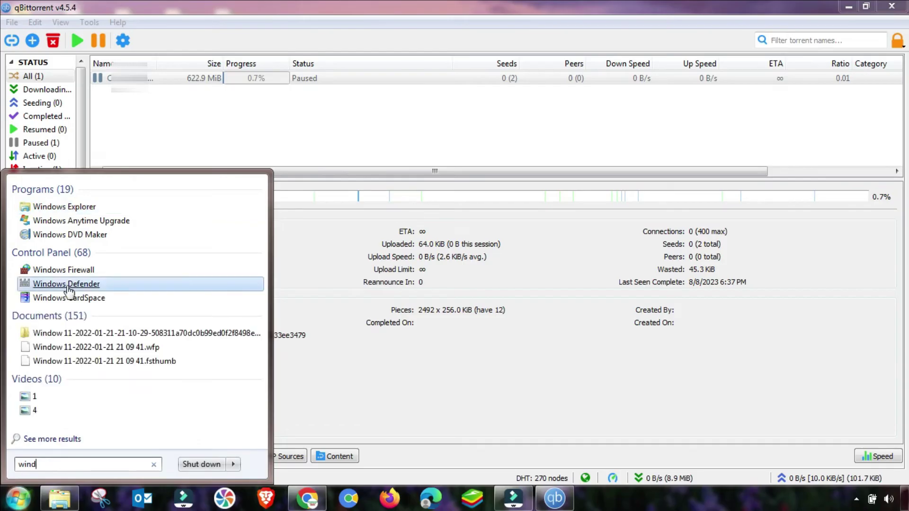
{"action": "left_click", "coordinate": [62, 270]}
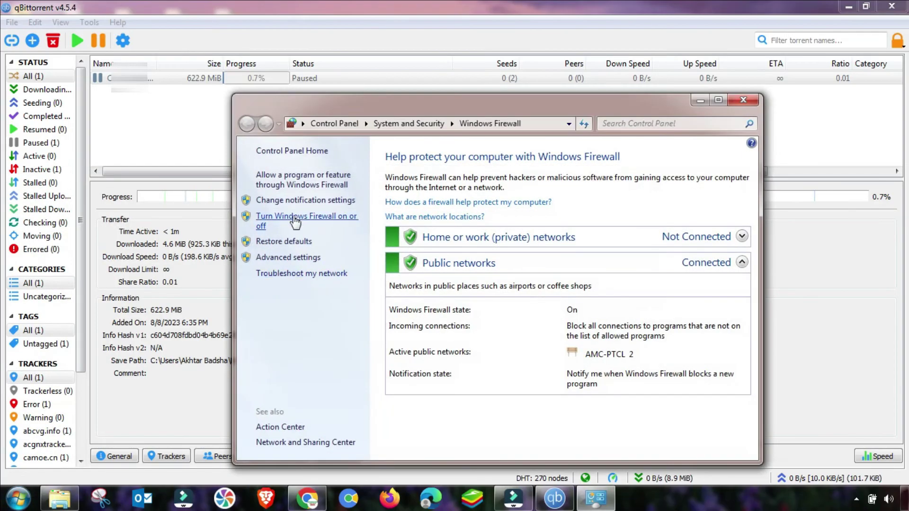
Step: In Allowed programs, tick Private for the second bittorrent.exe entry and save with OK
{"action": "left_click", "coordinate": [293, 189]}
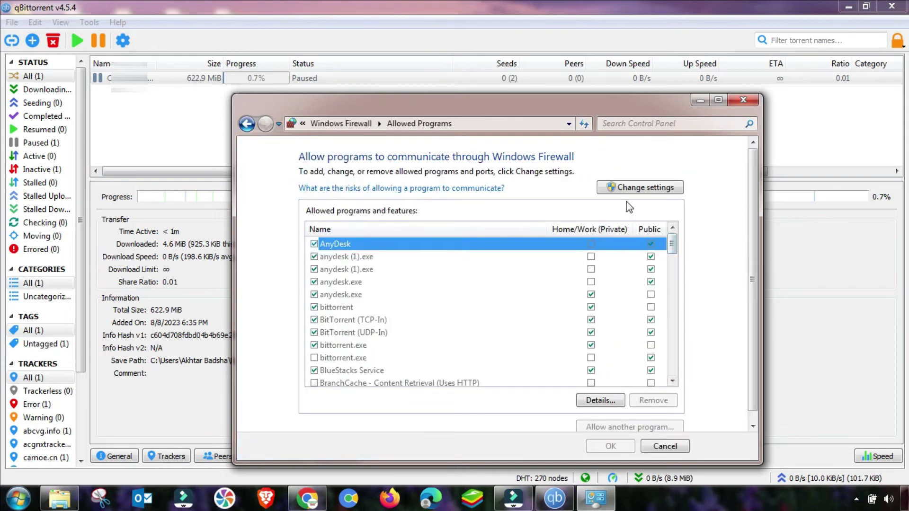
{"action": "left_click", "coordinate": [631, 189]}
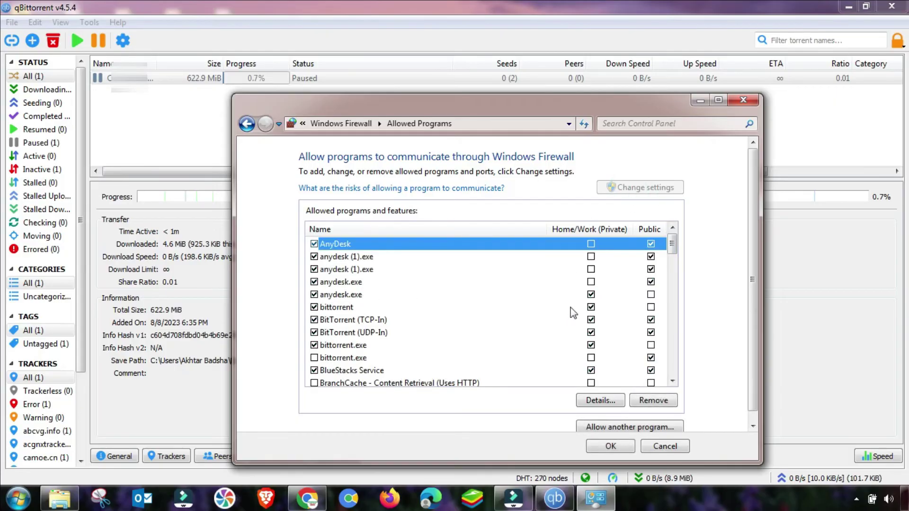
{"action": "left_click", "coordinate": [652, 308]}
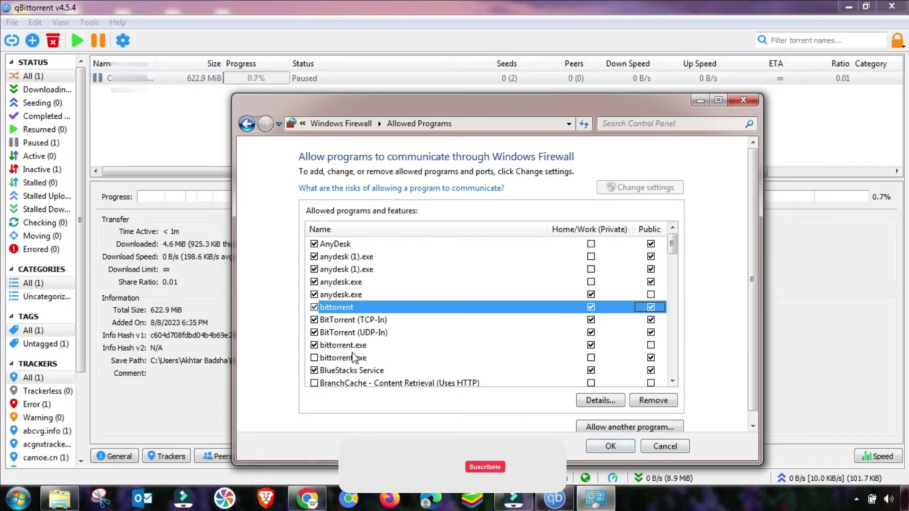
{"action": "left_click", "coordinate": [314, 358]}
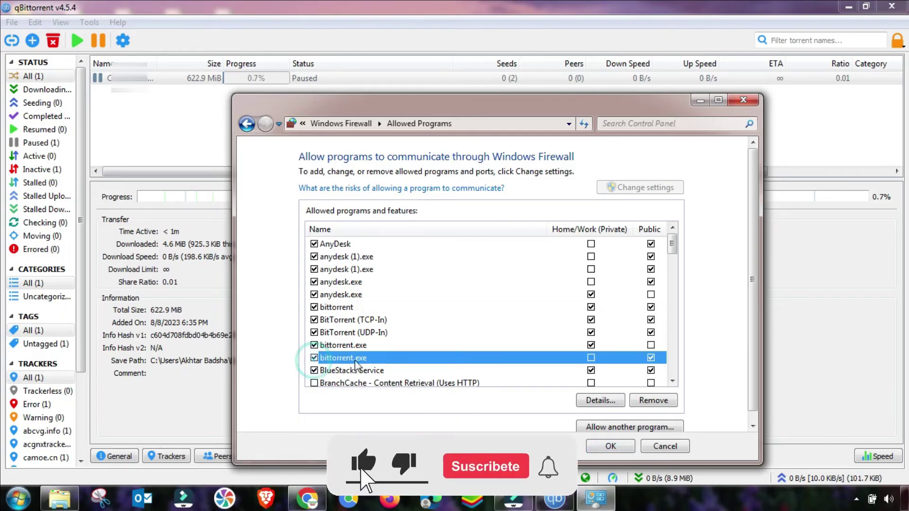
{"action": "left_click", "coordinate": [591, 359]}
{"action": "scroll", "coordinate": [591, 362], "scroll_direction": "down", "scroll_amount": 1}
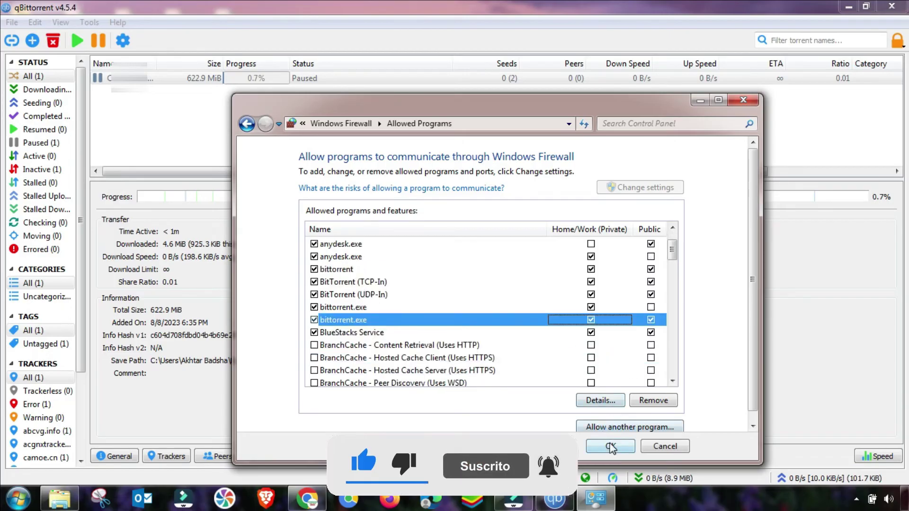
{"action": "left_click", "coordinate": [628, 447]}
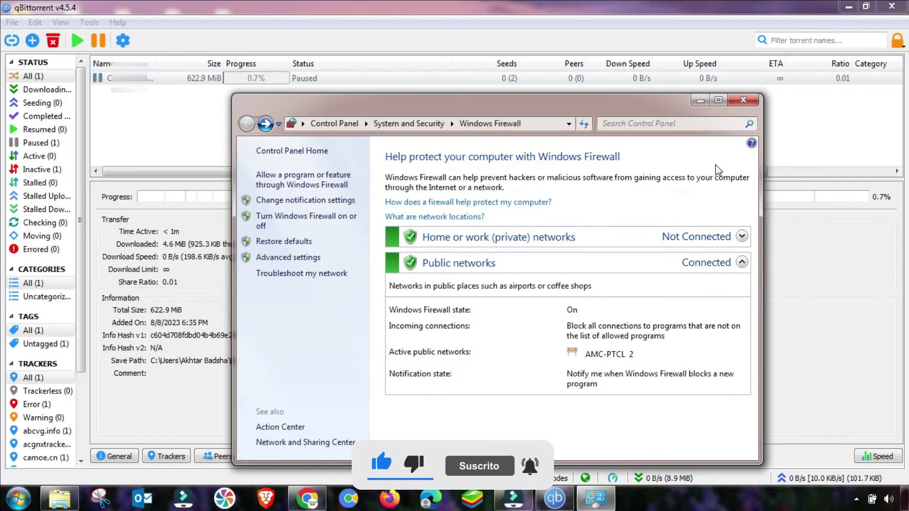
Step: Close Windows Firewall and open the Computer window maximized from the Start menu
{"action": "left_click", "coordinate": [743, 101]}
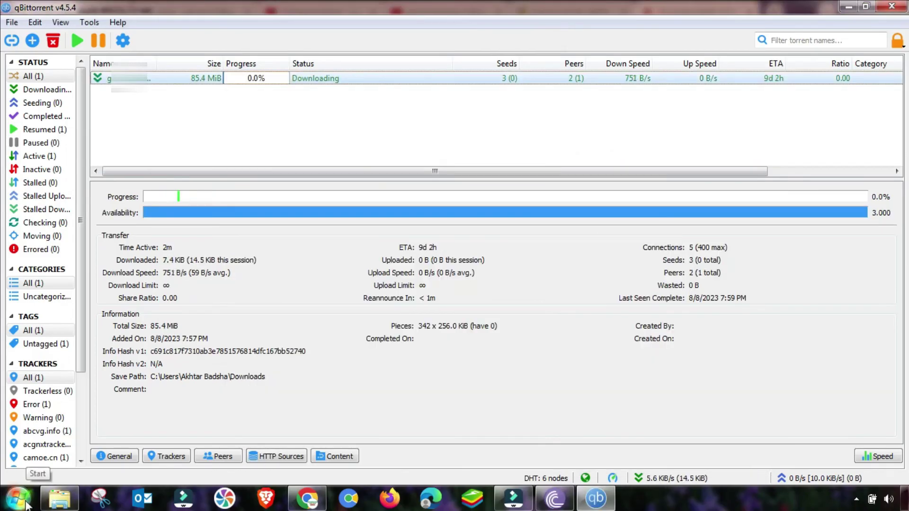
{"action": "left_click", "coordinate": [19, 498]}
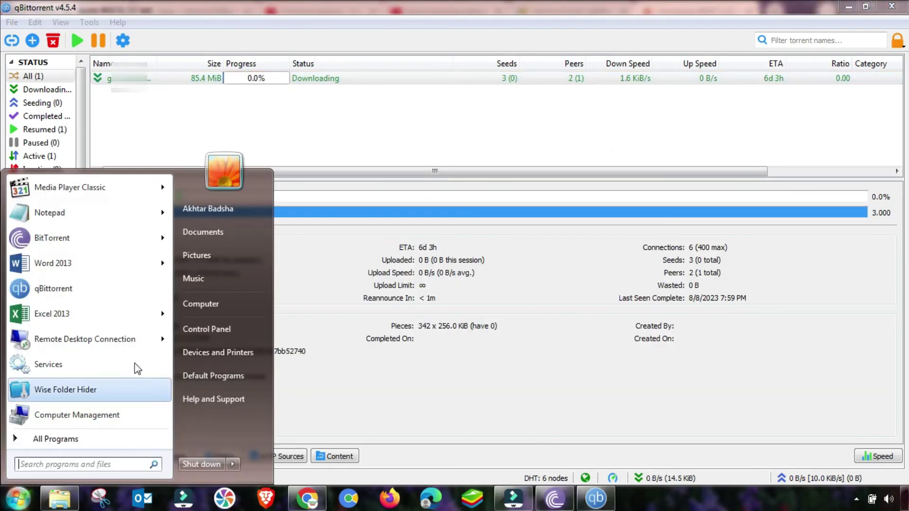
{"action": "left_click", "coordinate": [194, 304]}
{"action": "left_click", "coordinate": [523, 9]}
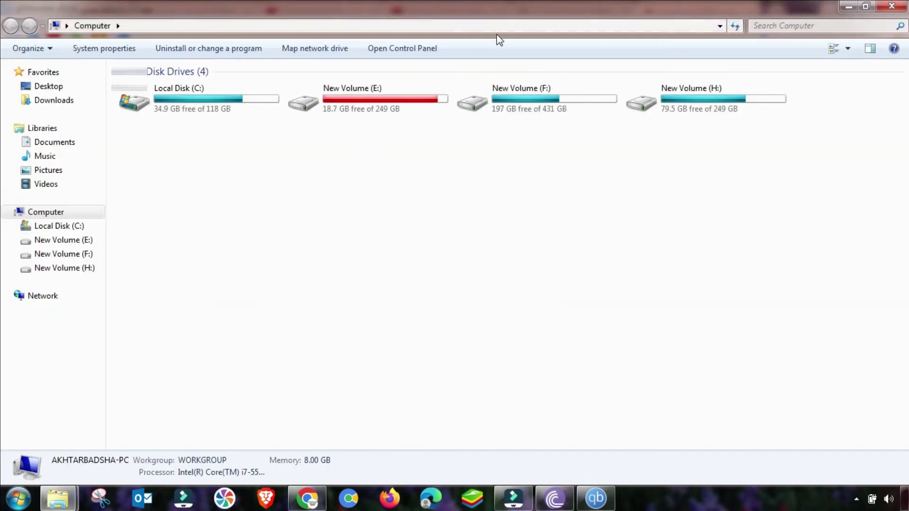
Step: Check free space on drives C:, E: (18.7 GB of 249 GB) and F: (197 GB)
{"action": "left_click", "coordinate": [344, 107]}
{"action": "left_click", "coordinate": [163, 112]}
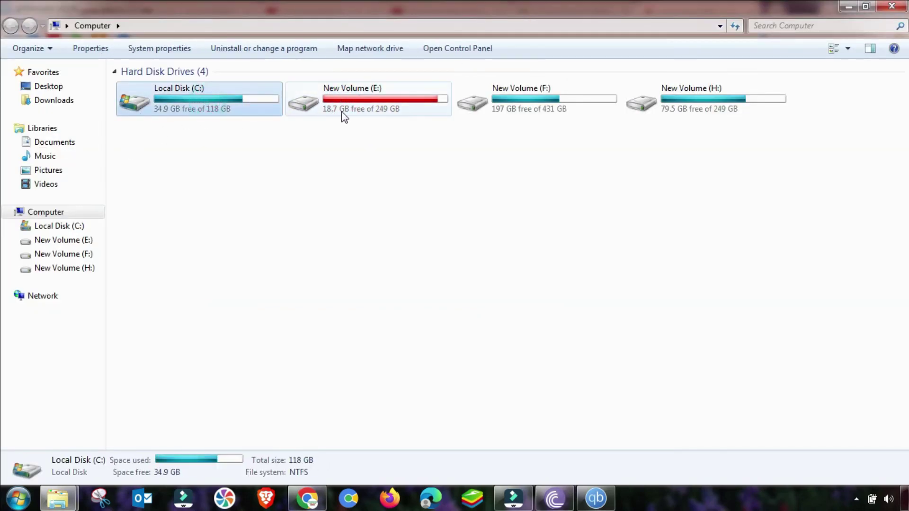
{"action": "left_click", "coordinate": [378, 110]}
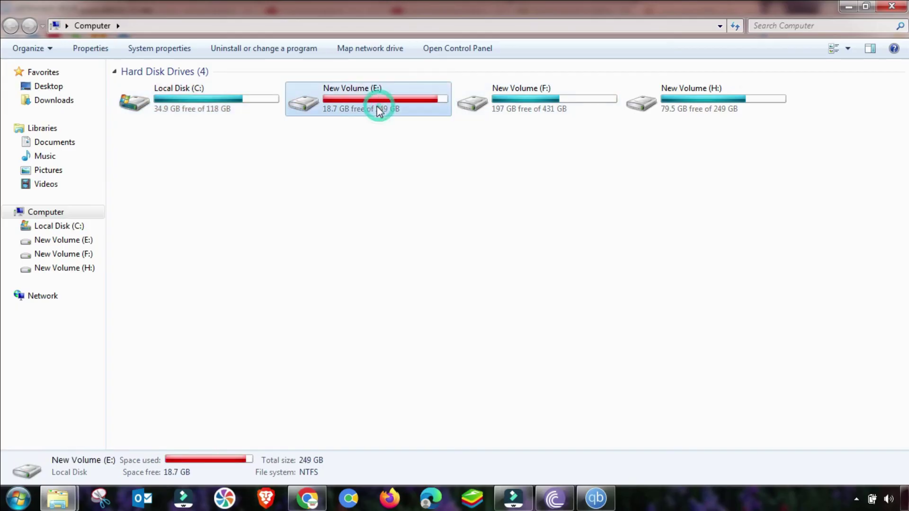
{"action": "left_click", "coordinate": [523, 109]}
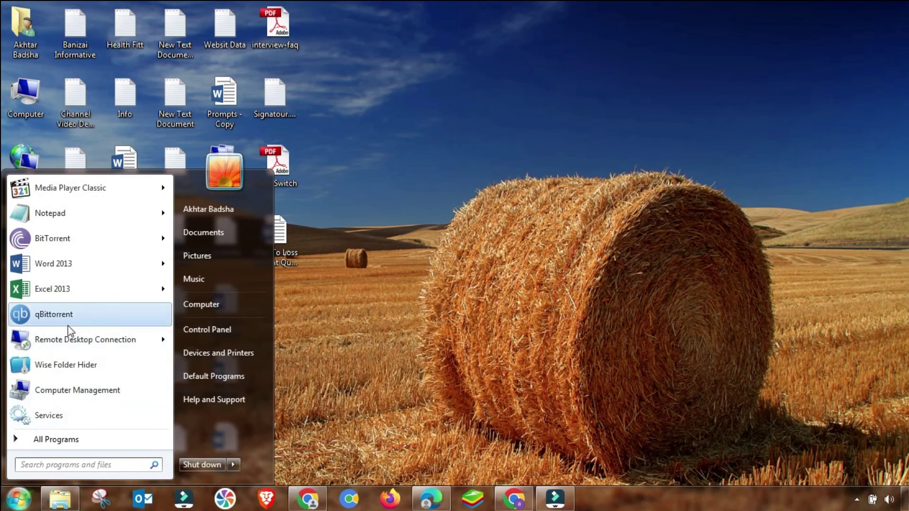
Step: Launch qBittorrent as administrator and view the 2.20 GiB torrent downloading at about 2.1 MiB/s
{"action": "right_click", "coordinate": [59, 316]}
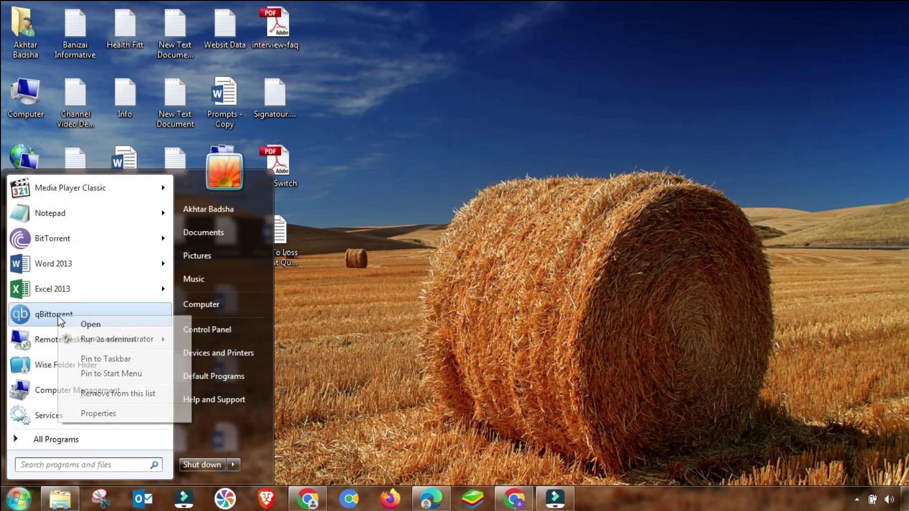
{"action": "left_click", "coordinate": [90, 339]}
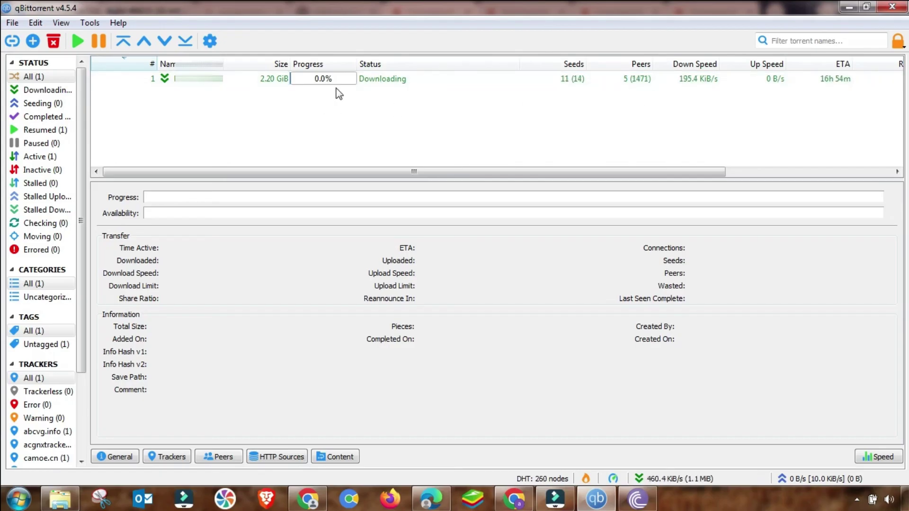
{"action": "left_click", "coordinate": [367, 80]}
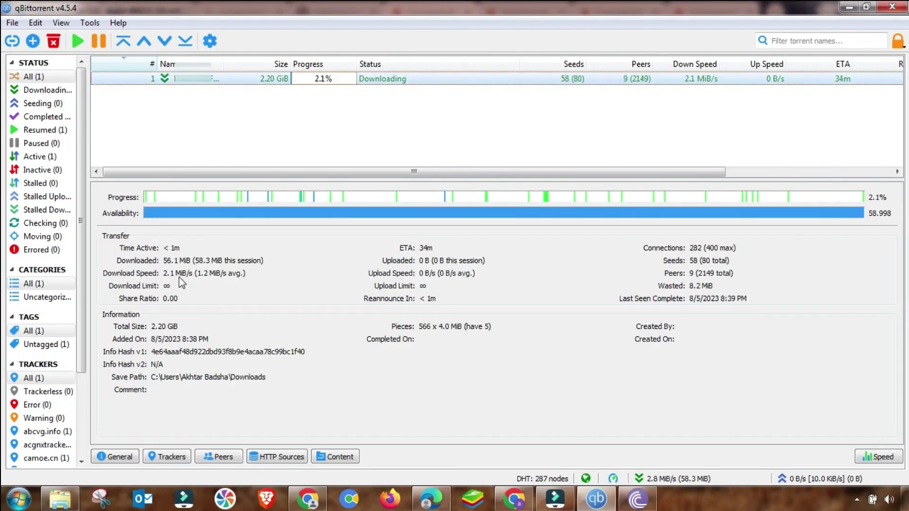